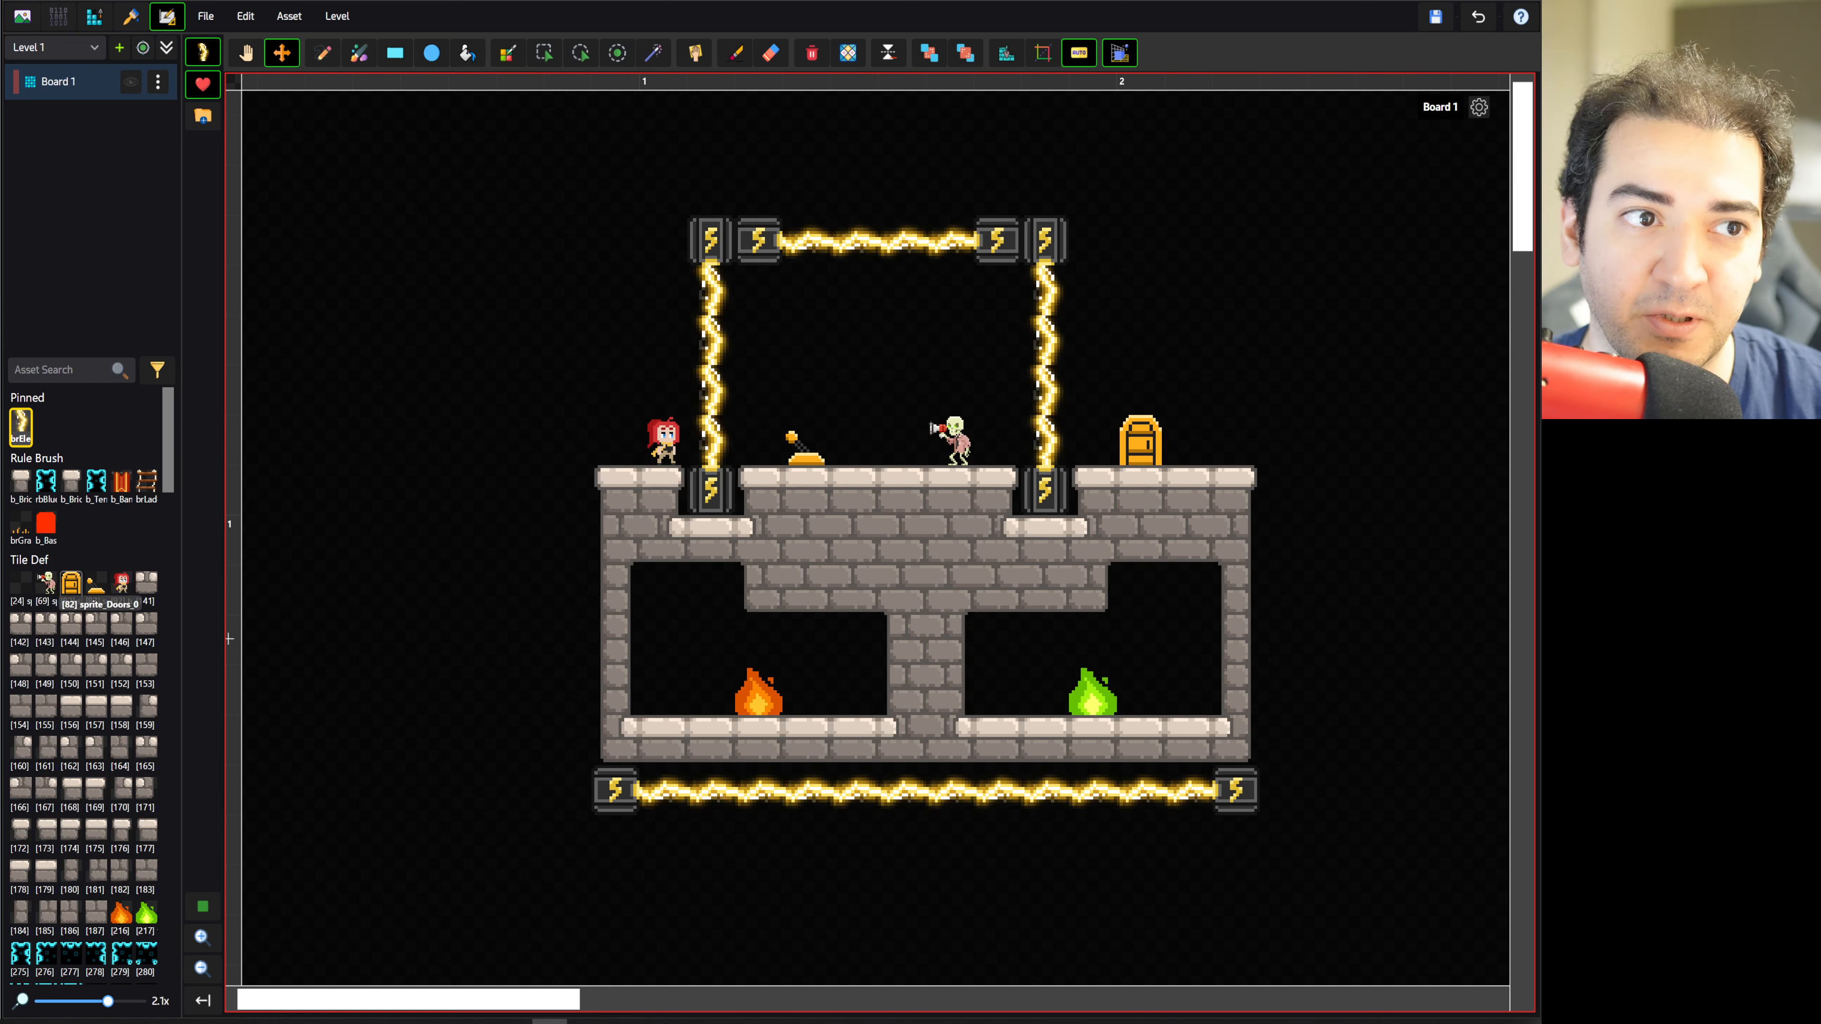
- Add a Hue, Saturation & Value bitmap effect to the Electricity sprite sheet
{"action": "left_click", "coordinate": [23, 22]}
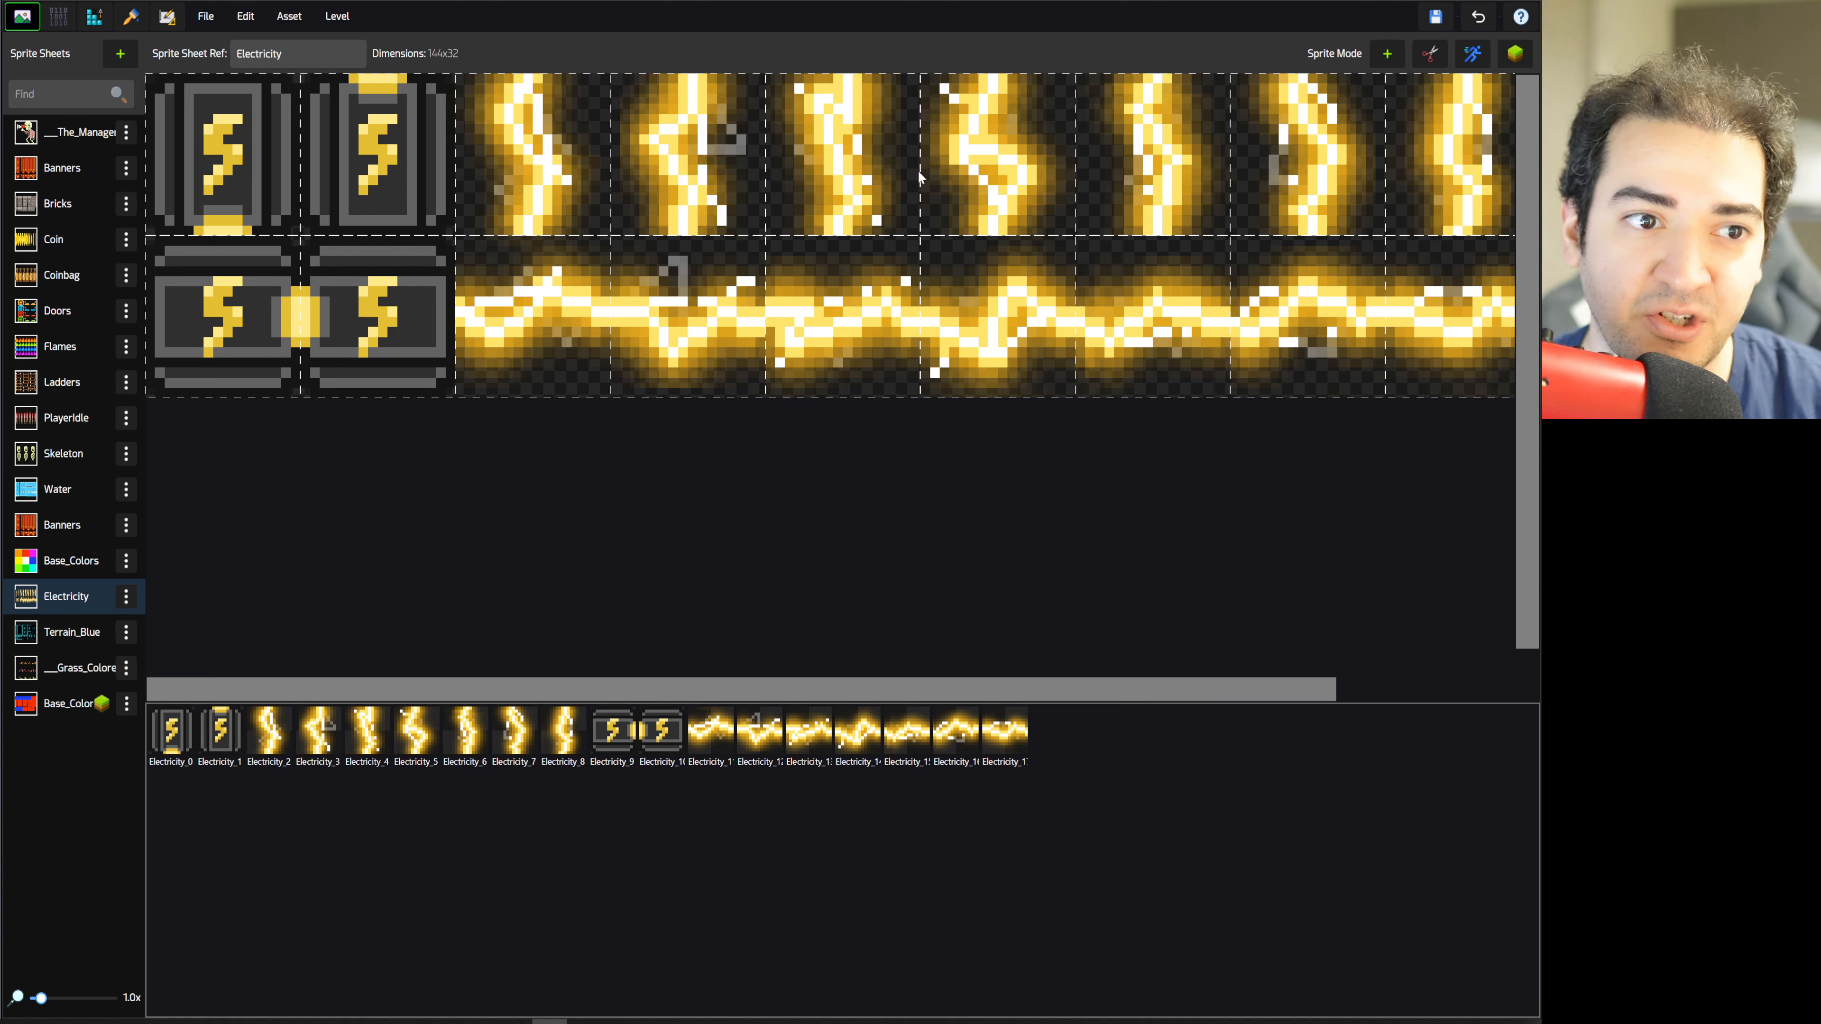
{"action": "left_click", "coordinate": [126, 602]}
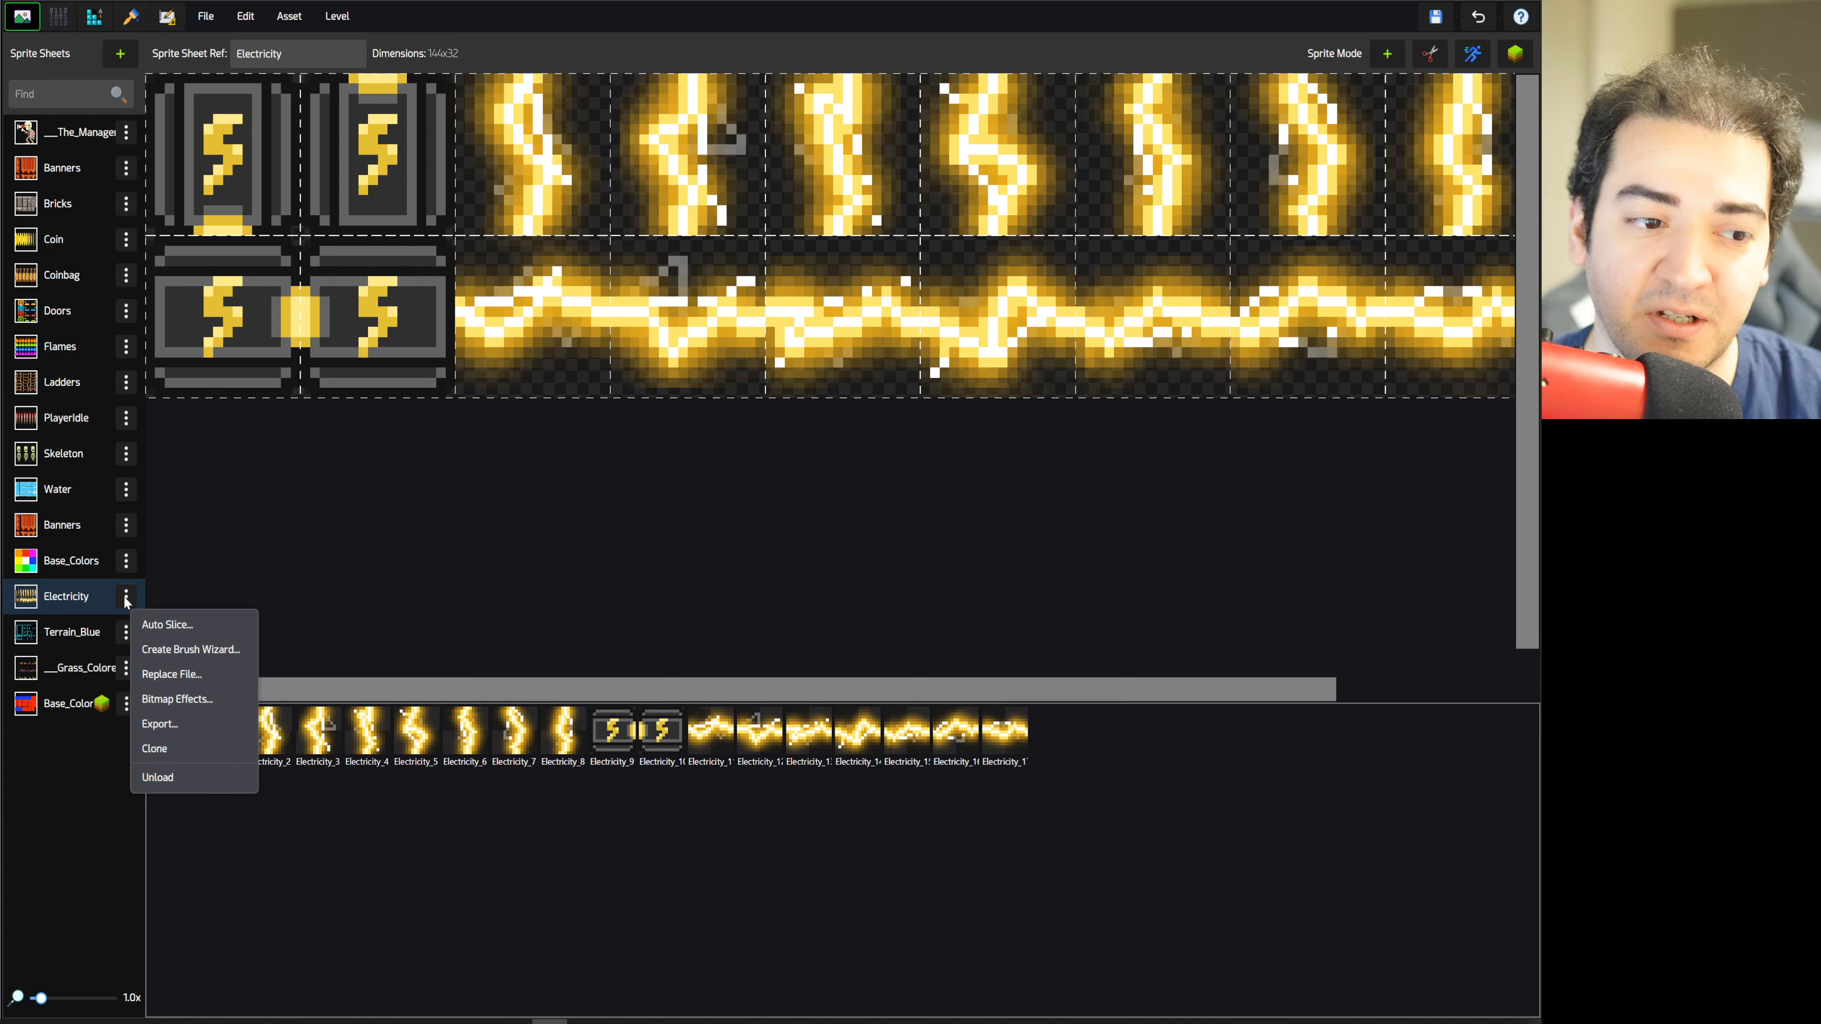
{"action": "left_click", "coordinate": [212, 699]}
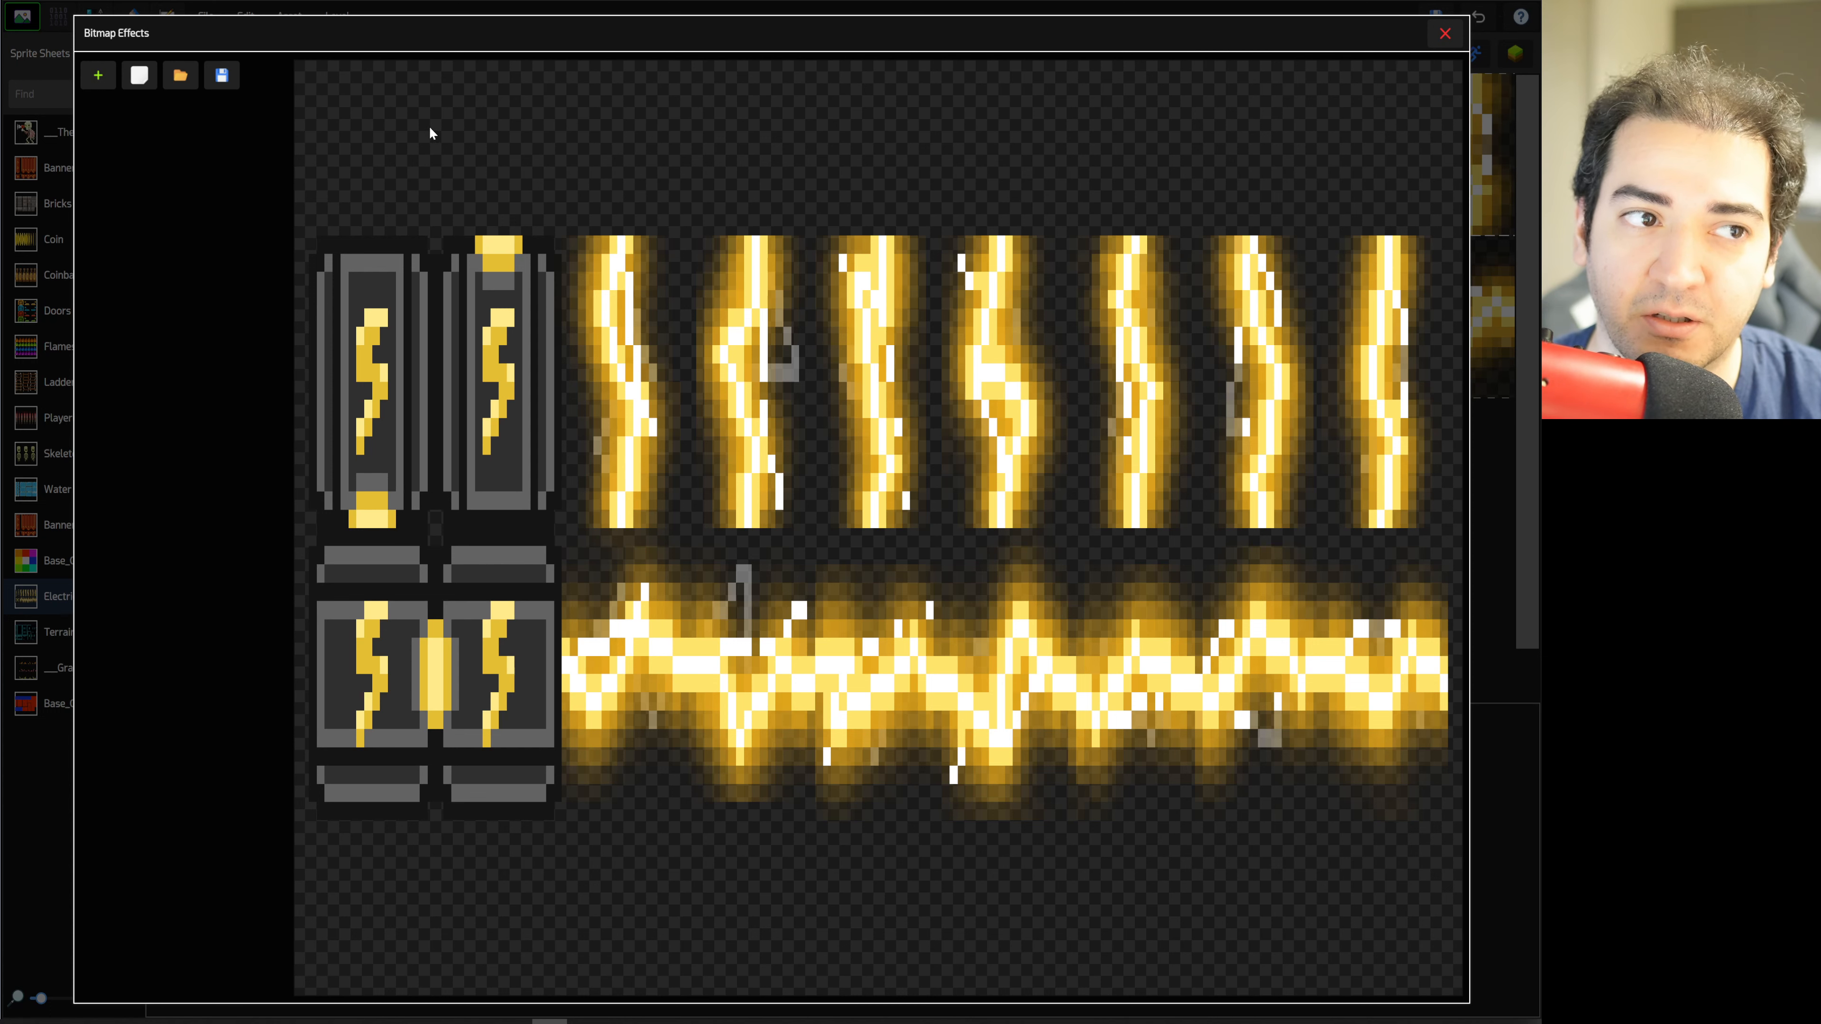
{"action": "left_click", "coordinate": [101, 76]}
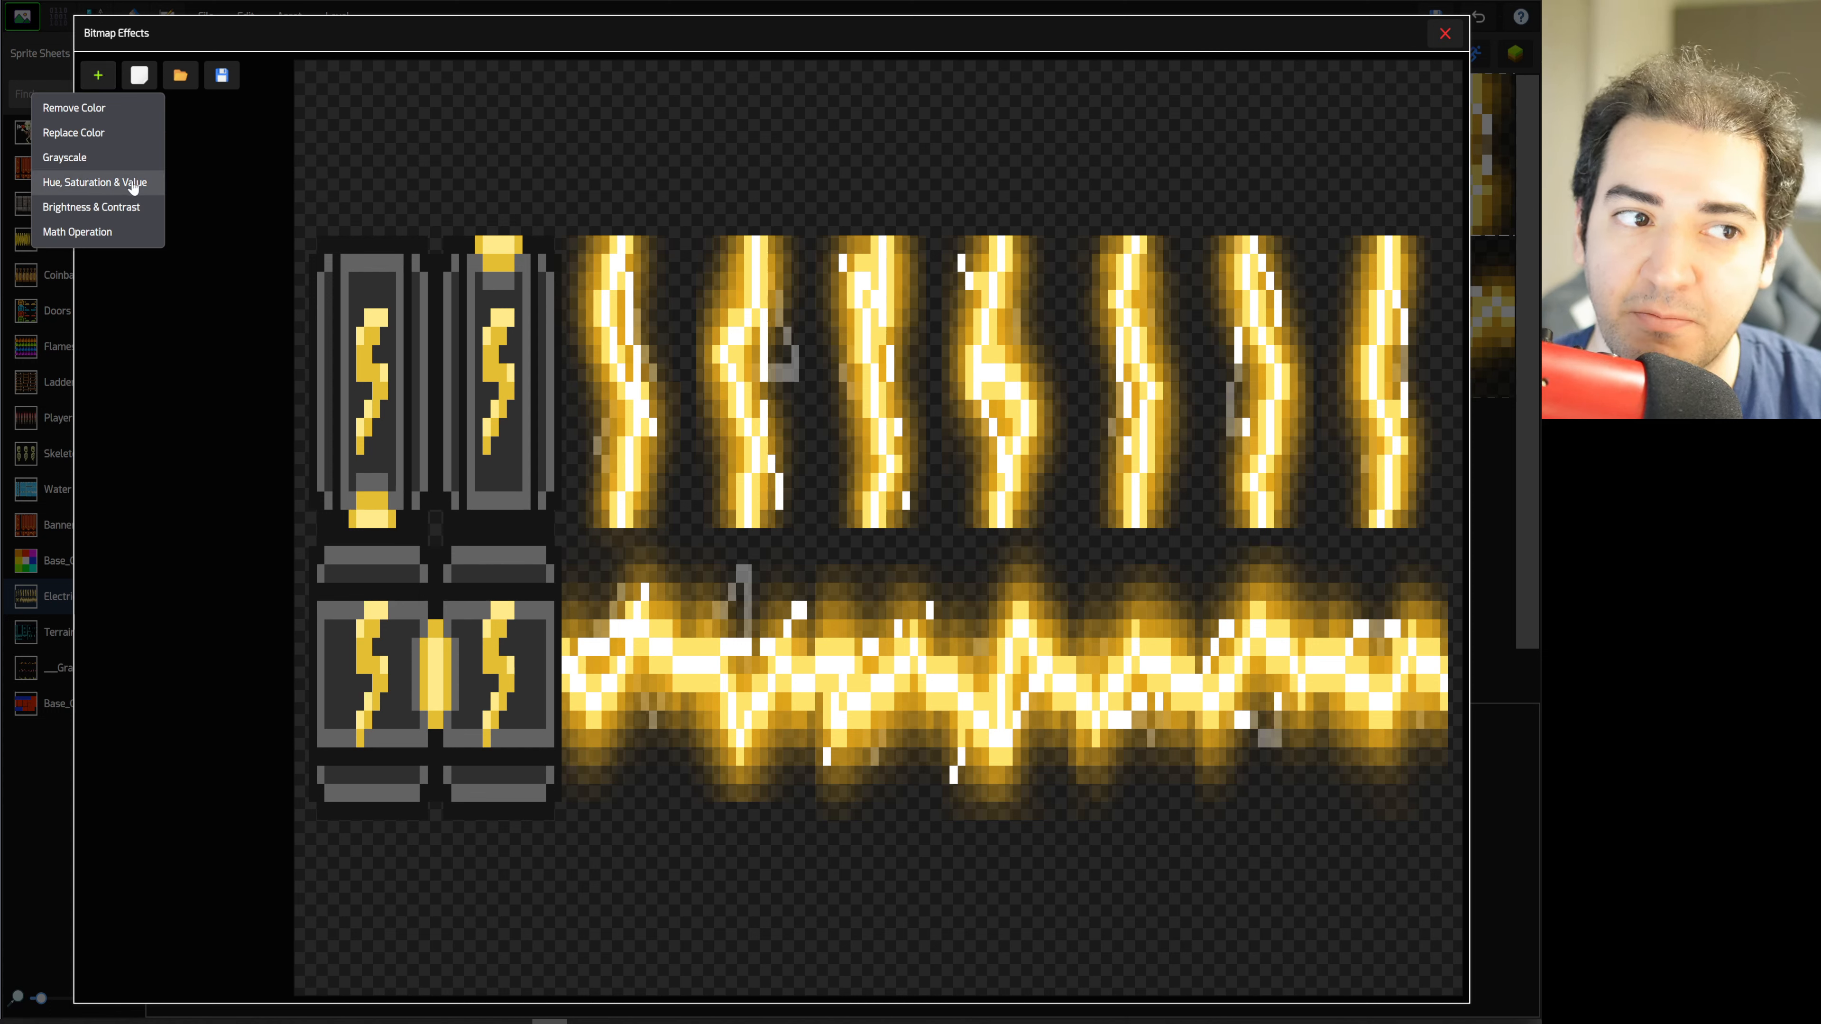
{"action": "left_click", "coordinate": [44, 191]}
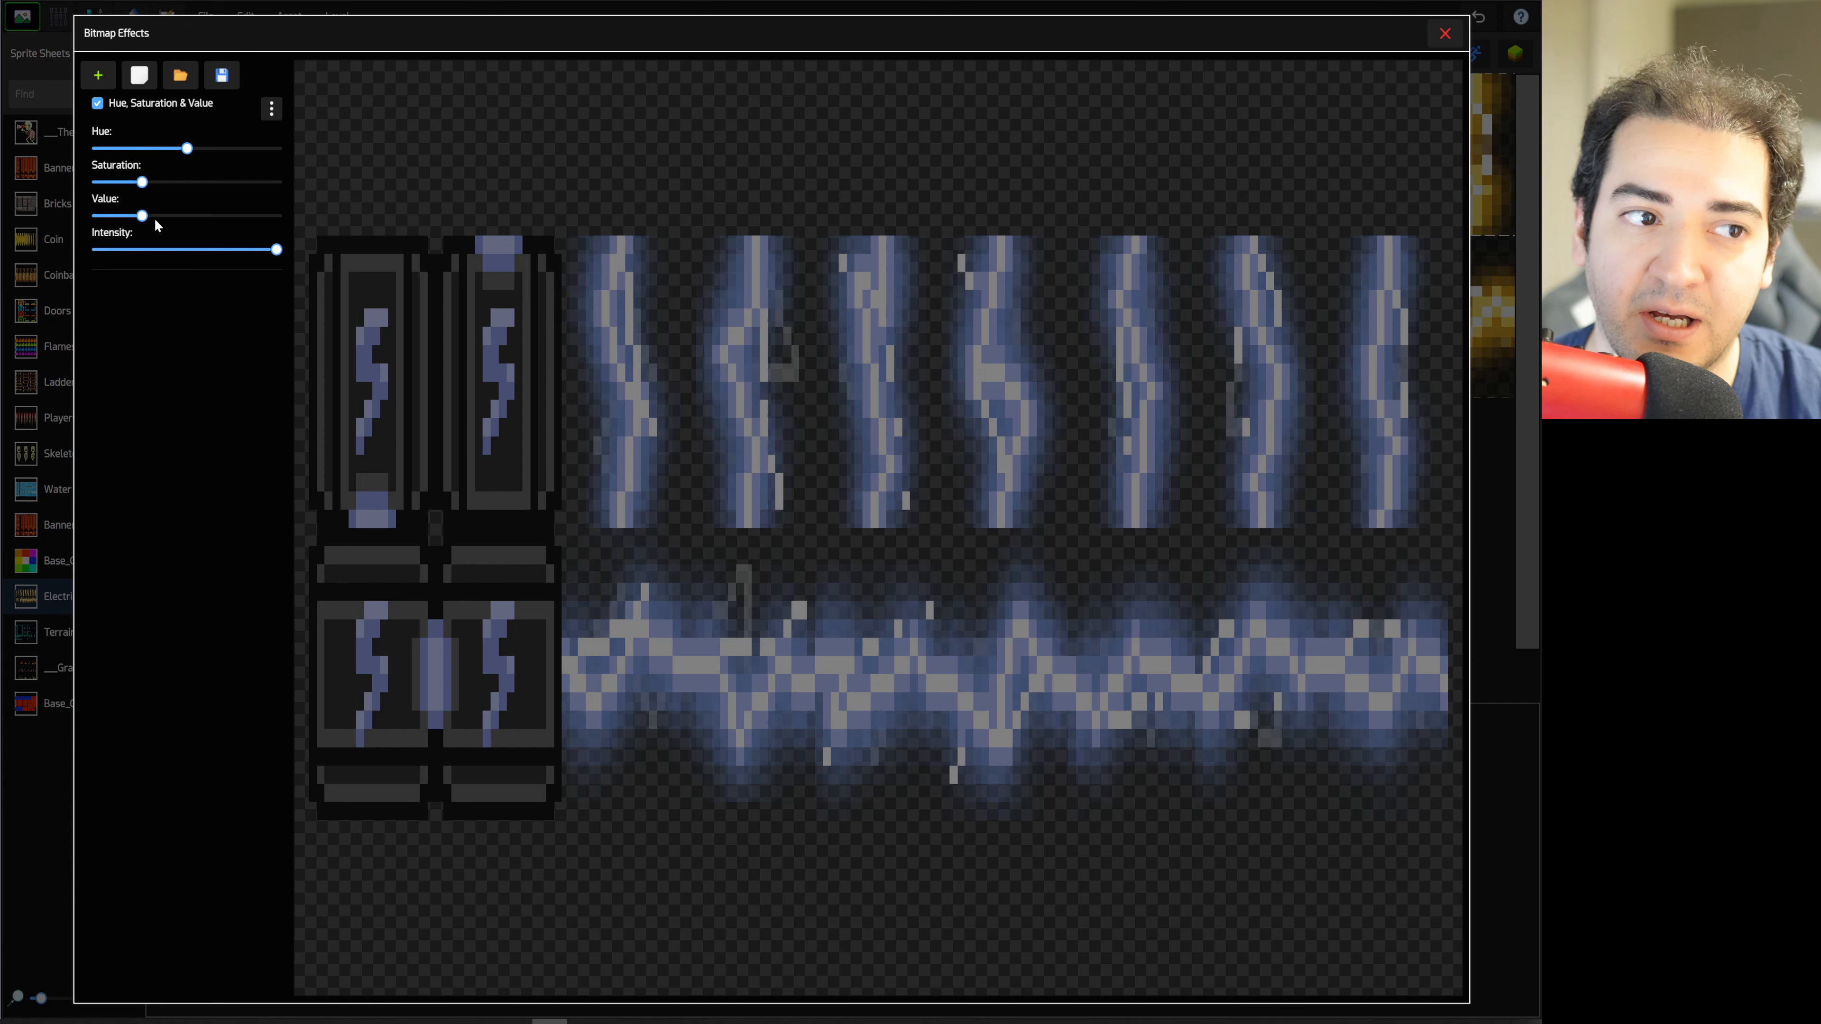
- Raise the effect's value and saturation to make the electricity vivid blue, and check the recoloured tiles on the level board
{"action": "left_click_drag", "start_coordinate": [142, 219], "coordinate": [230, 221]}
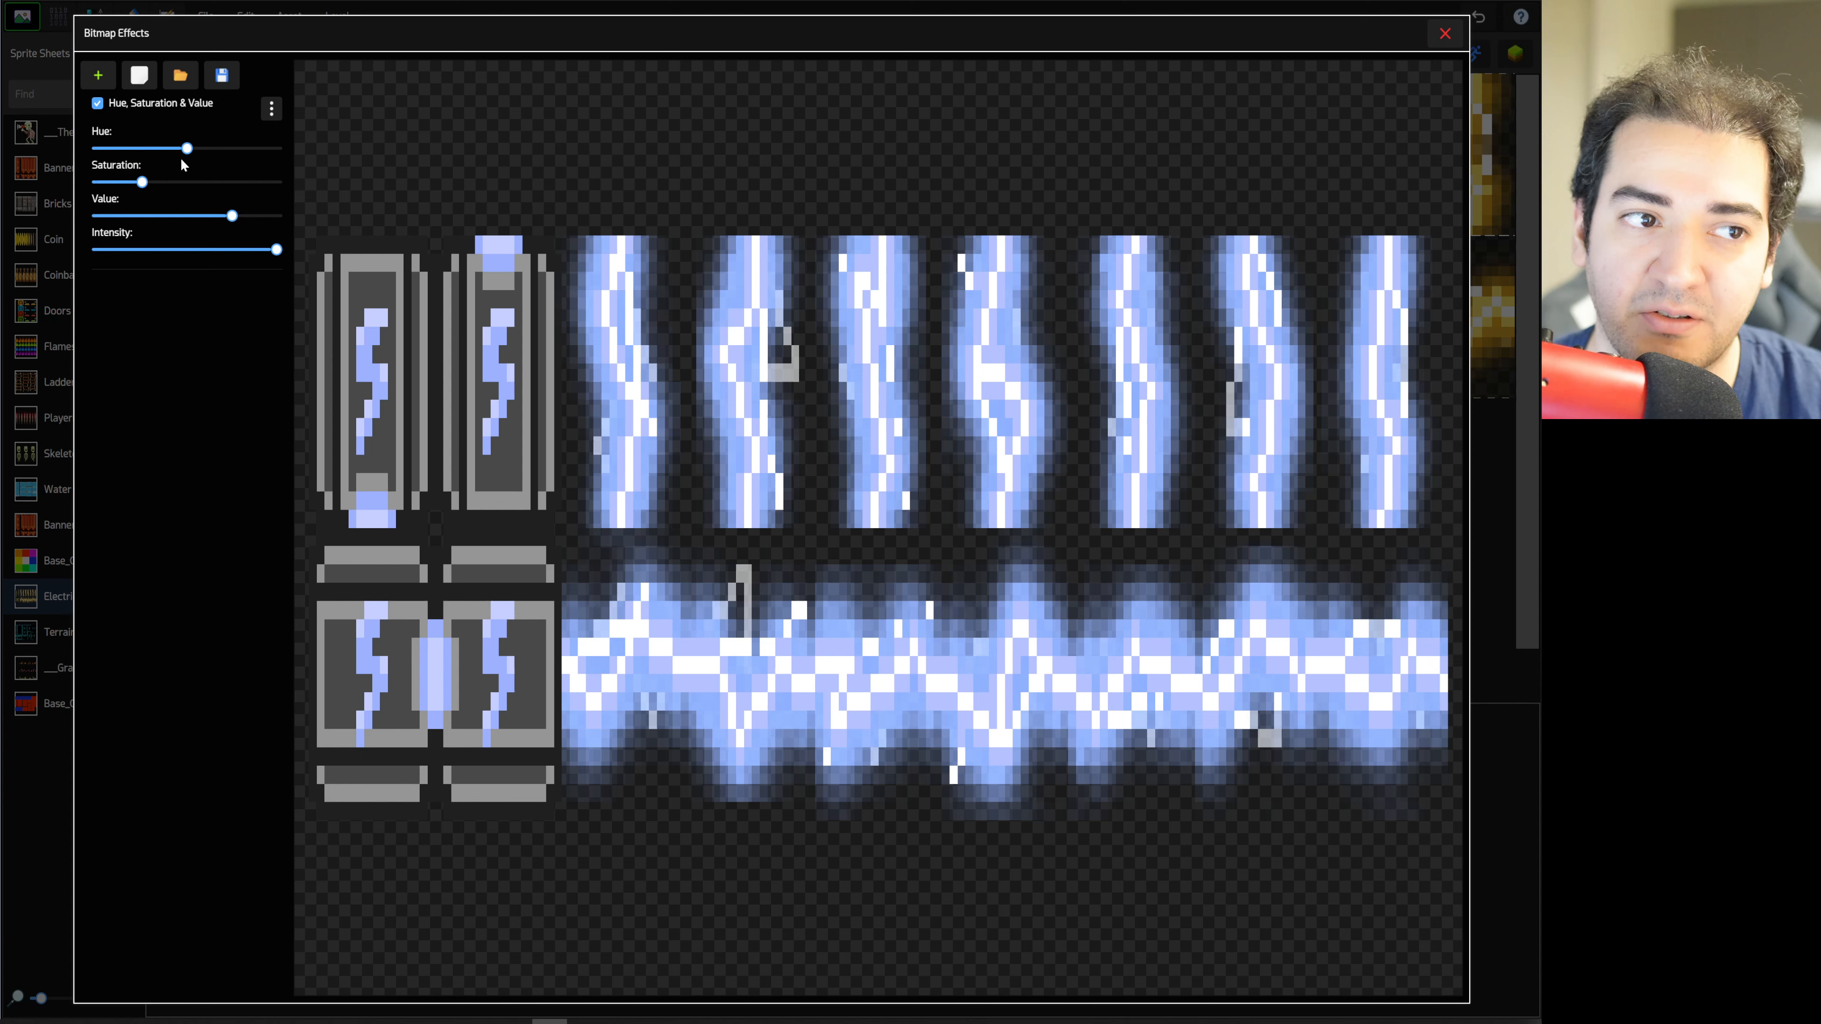
{"action": "left_click_drag", "start_coordinate": [143, 183], "coordinate": [244, 188]}
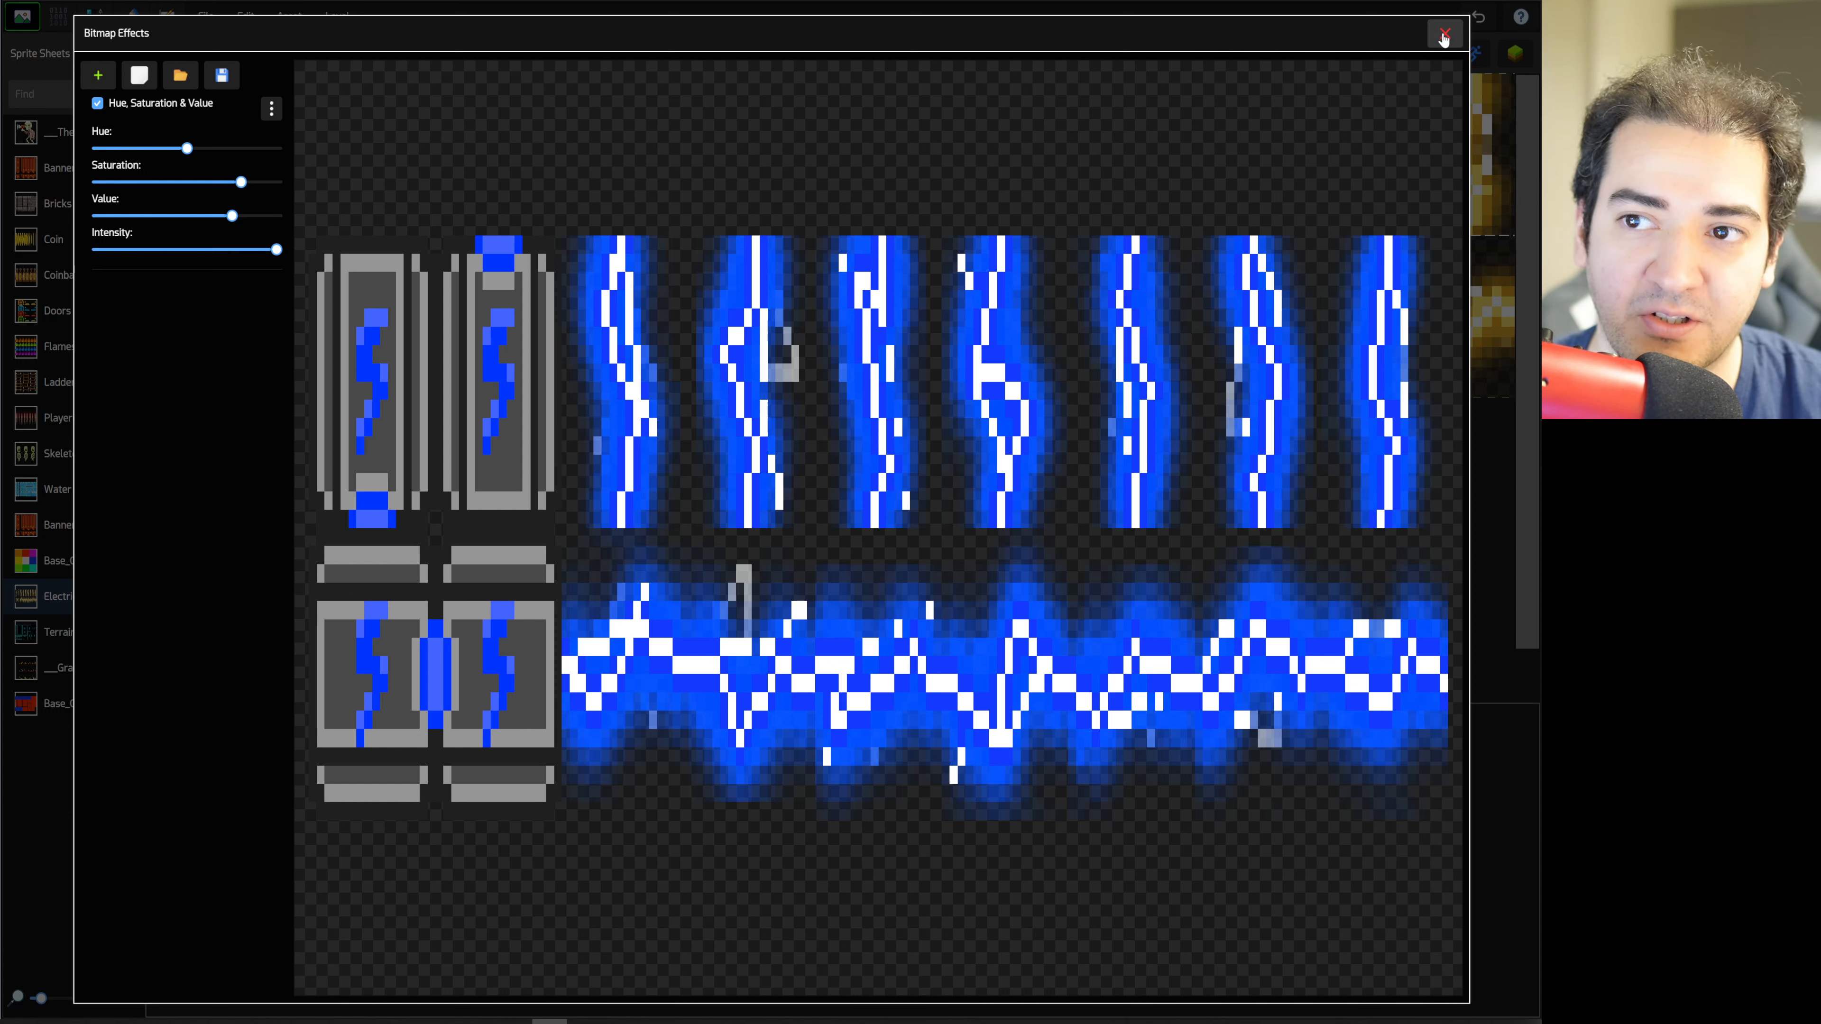
{"action": "left_click", "coordinate": [1443, 34]}
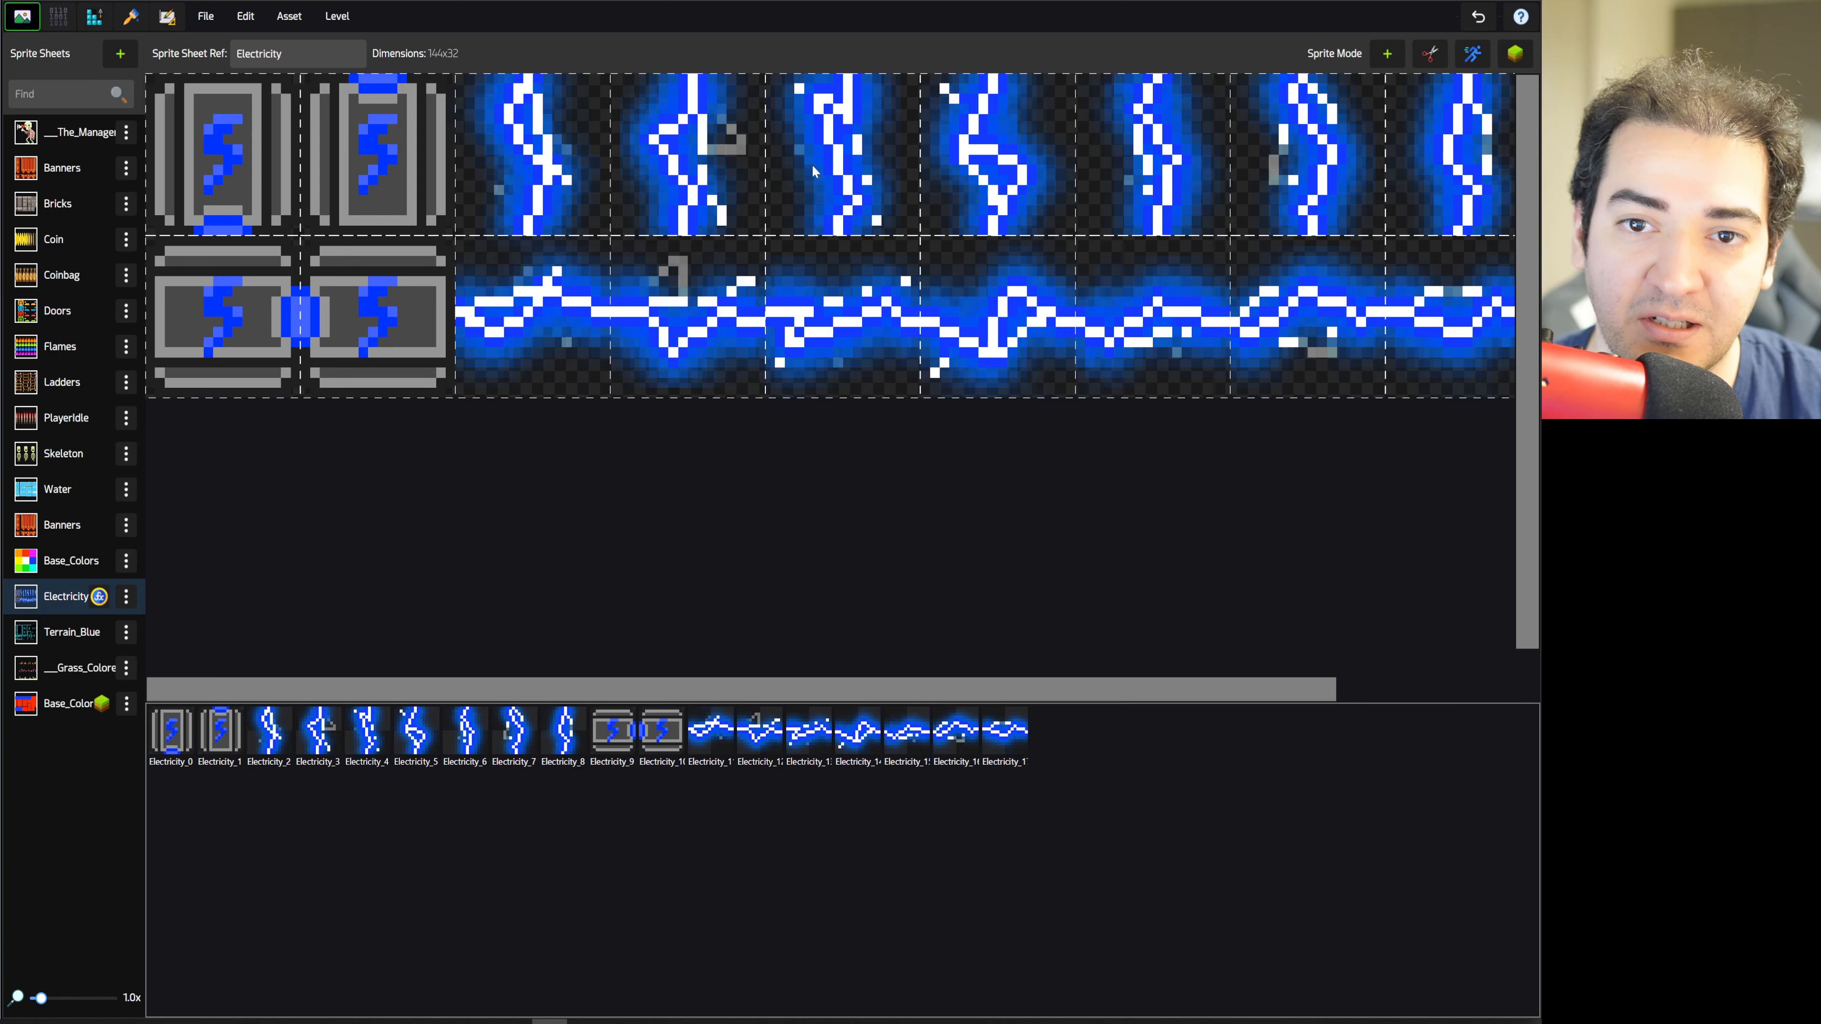
{"action": "left_click", "coordinate": [167, 16]}
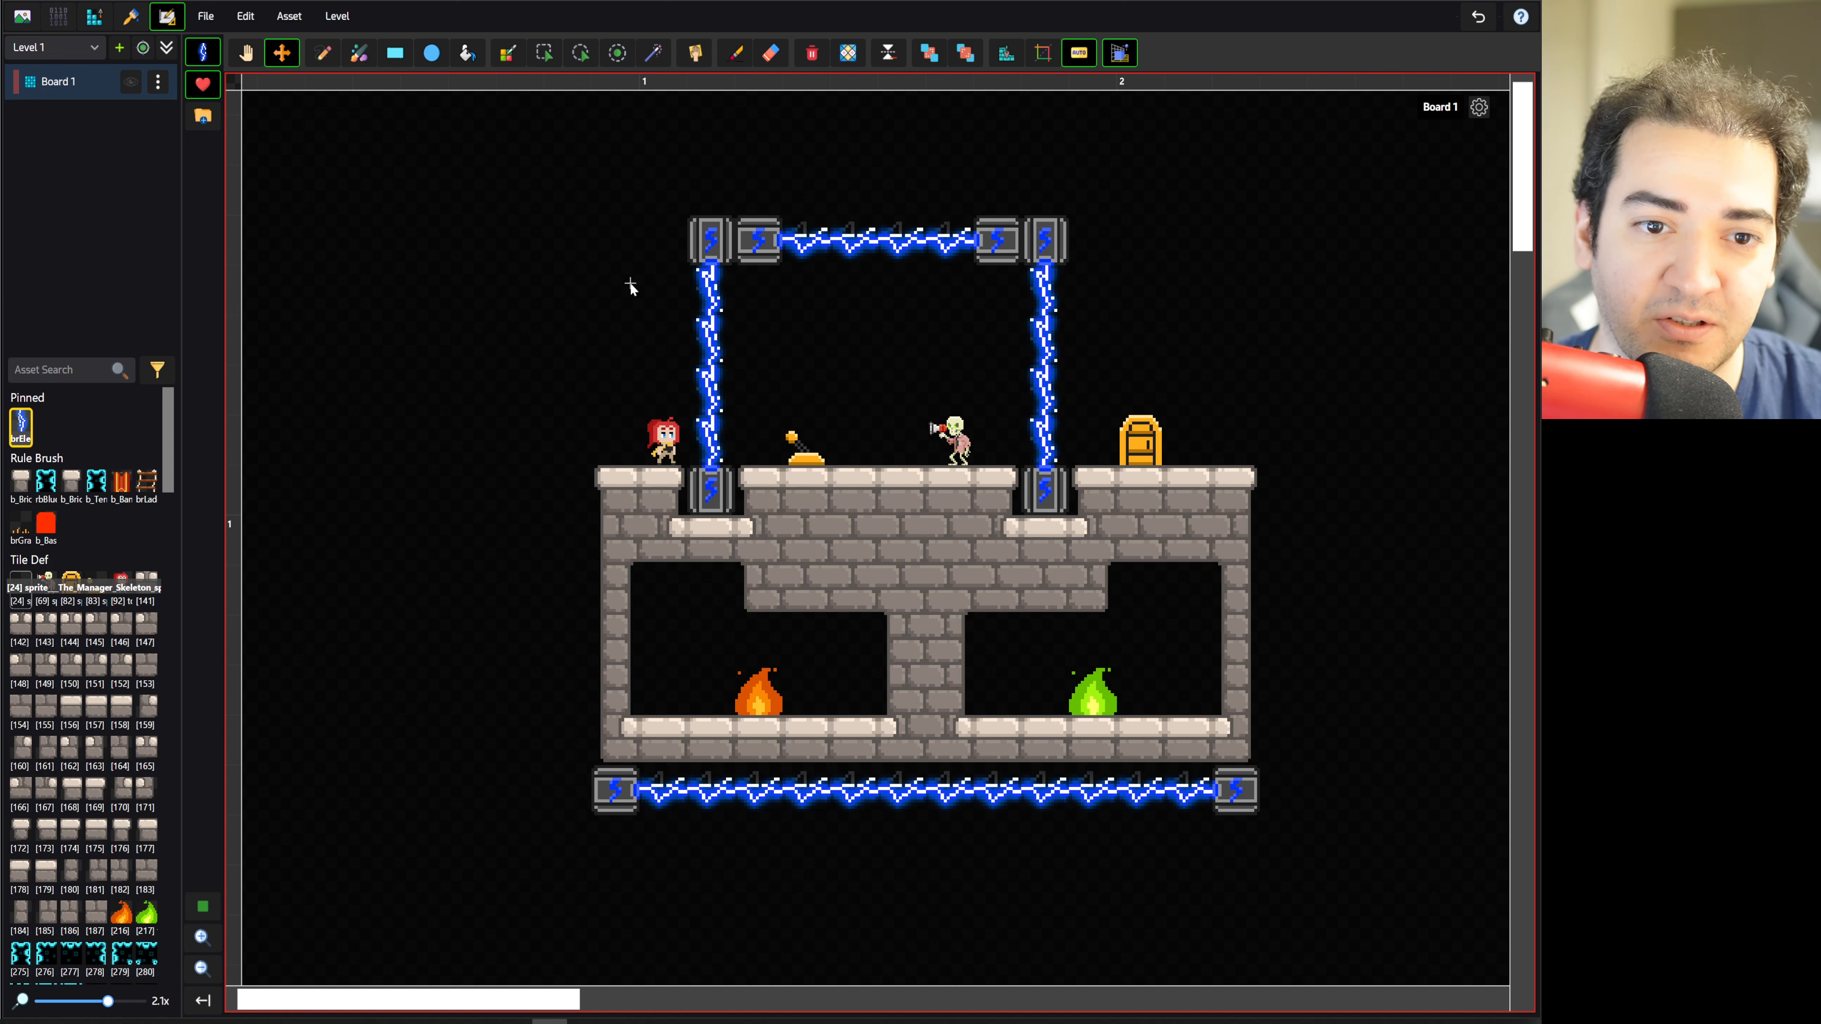
- Clone the Water sprite sheet and name the copy Toxic
{"action": "left_click", "coordinate": [23, 15]}
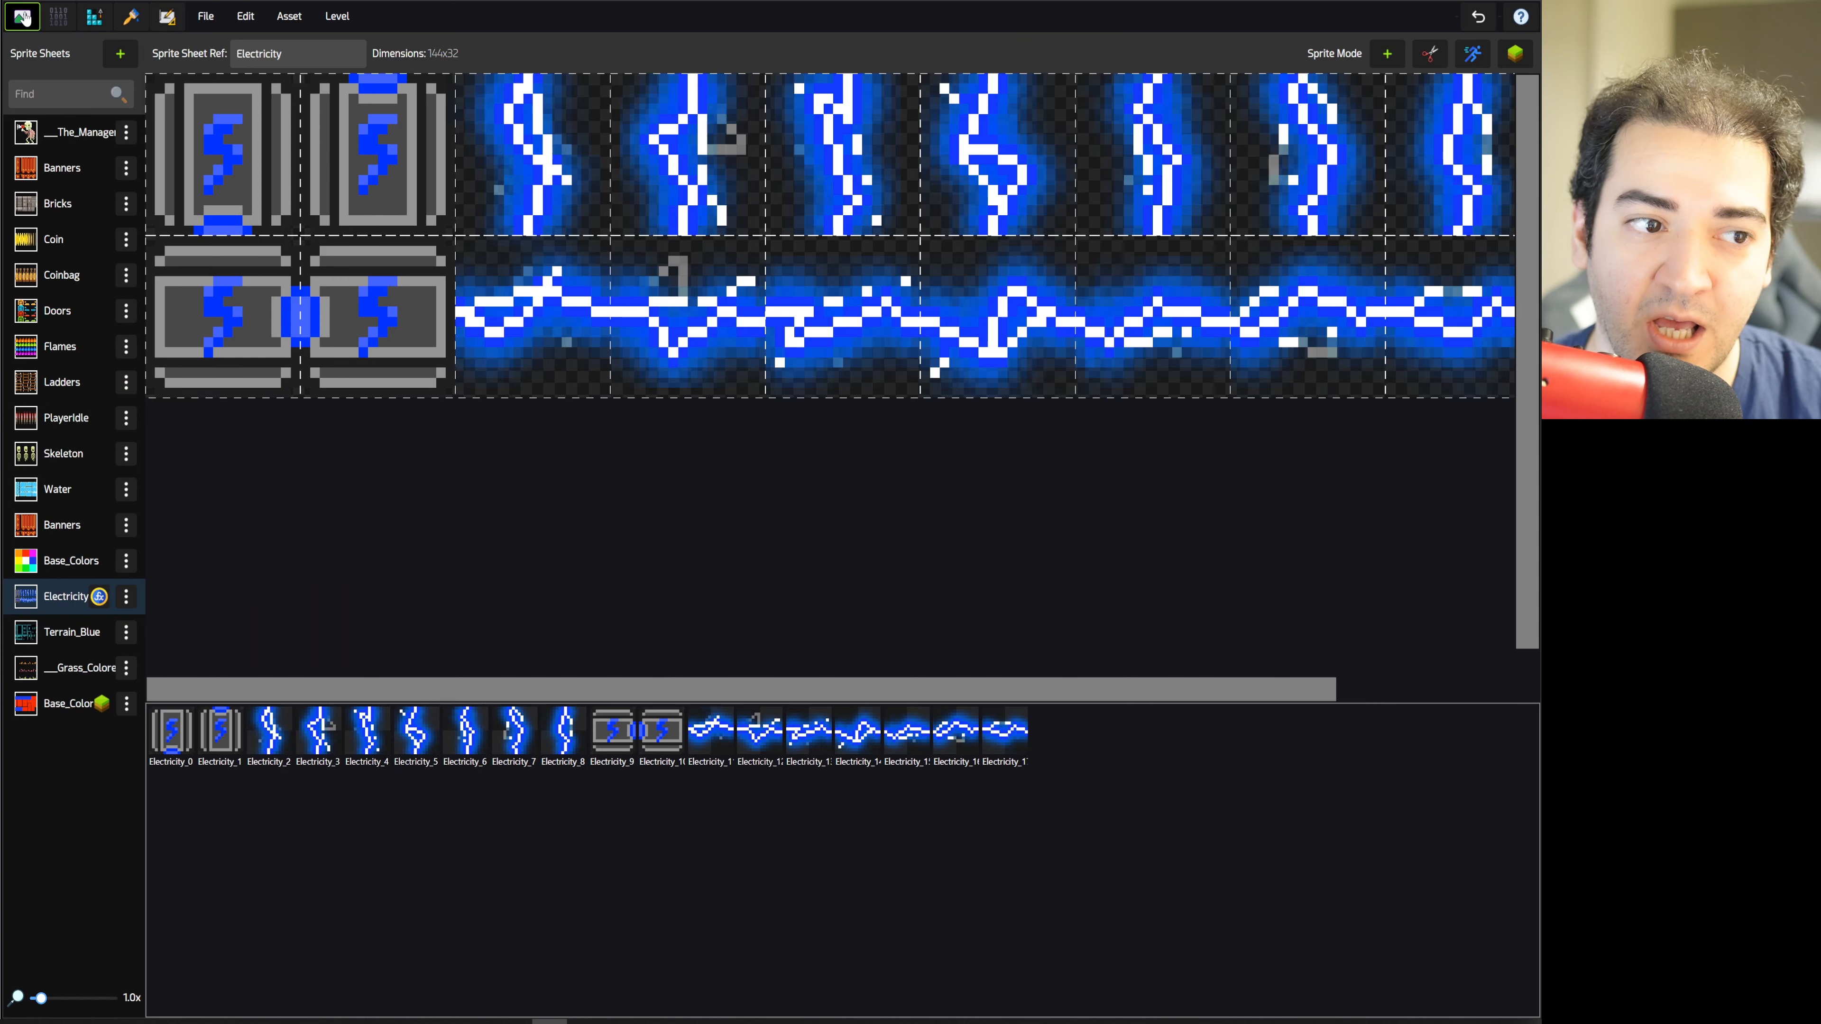
{"action": "left_click", "coordinate": [58, 488]}
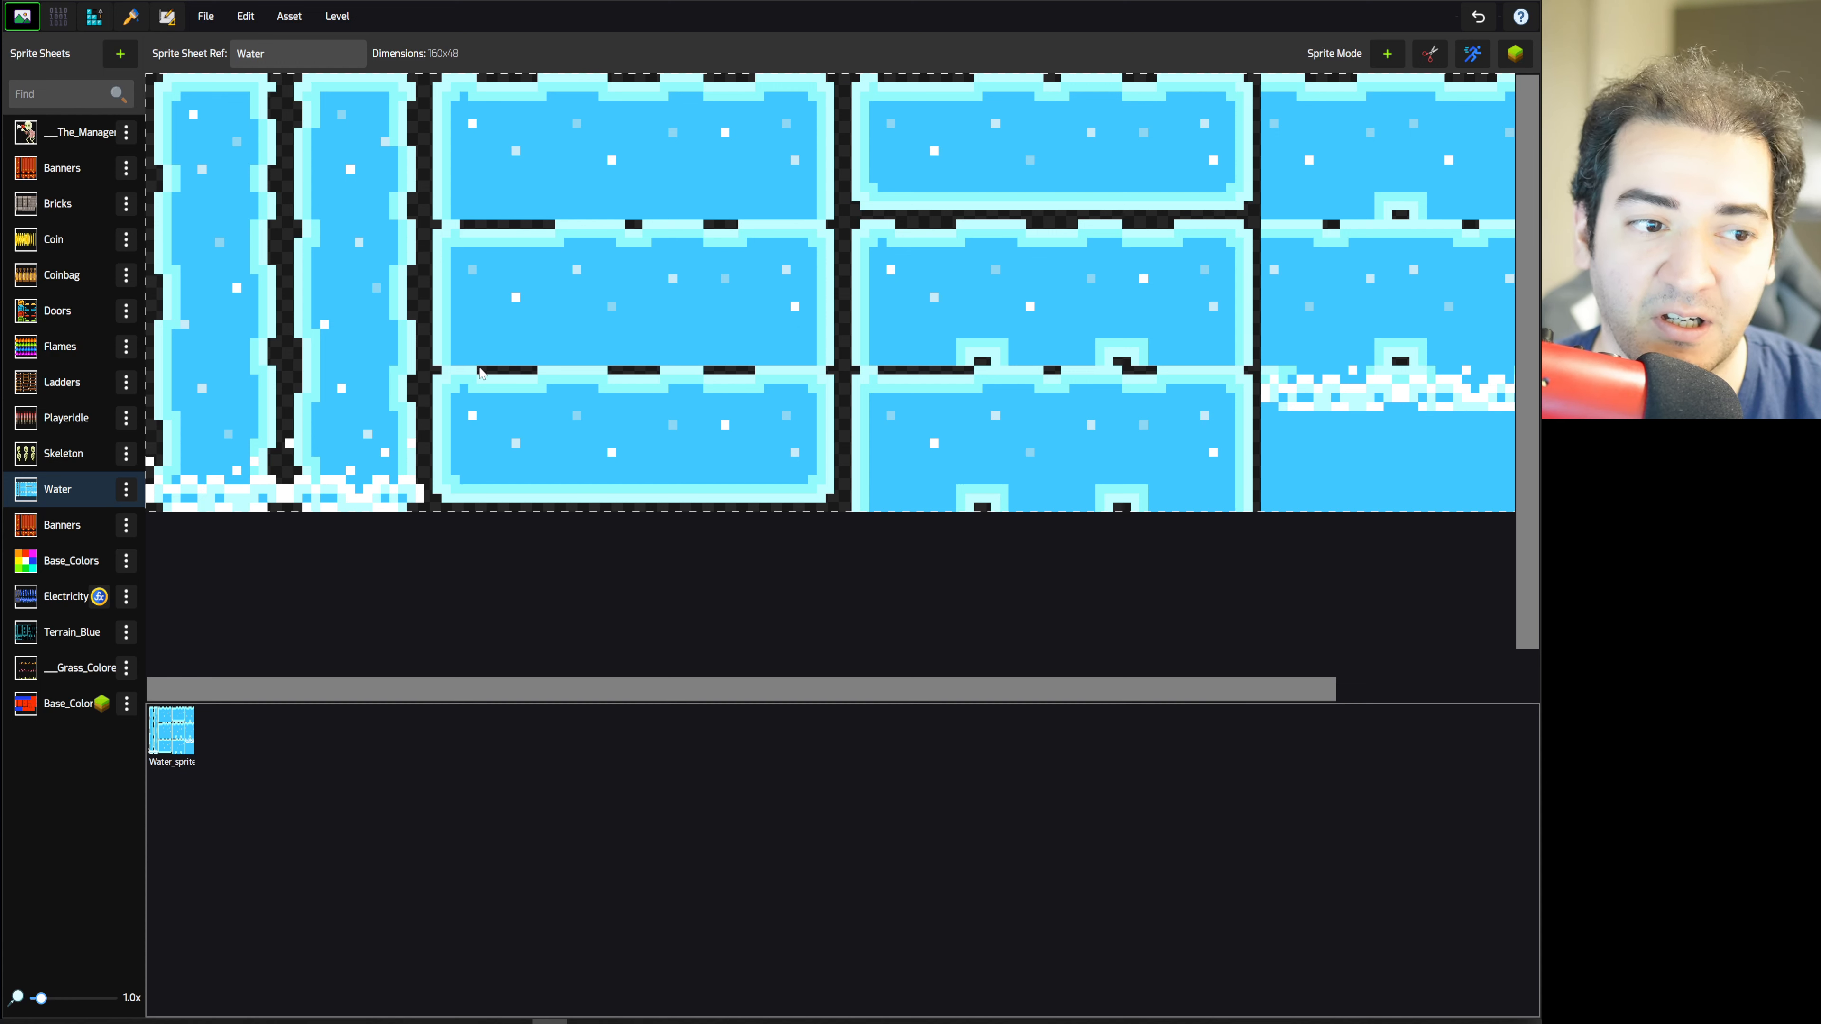
{"action": "left_click", "coordinate": [126, 489]}
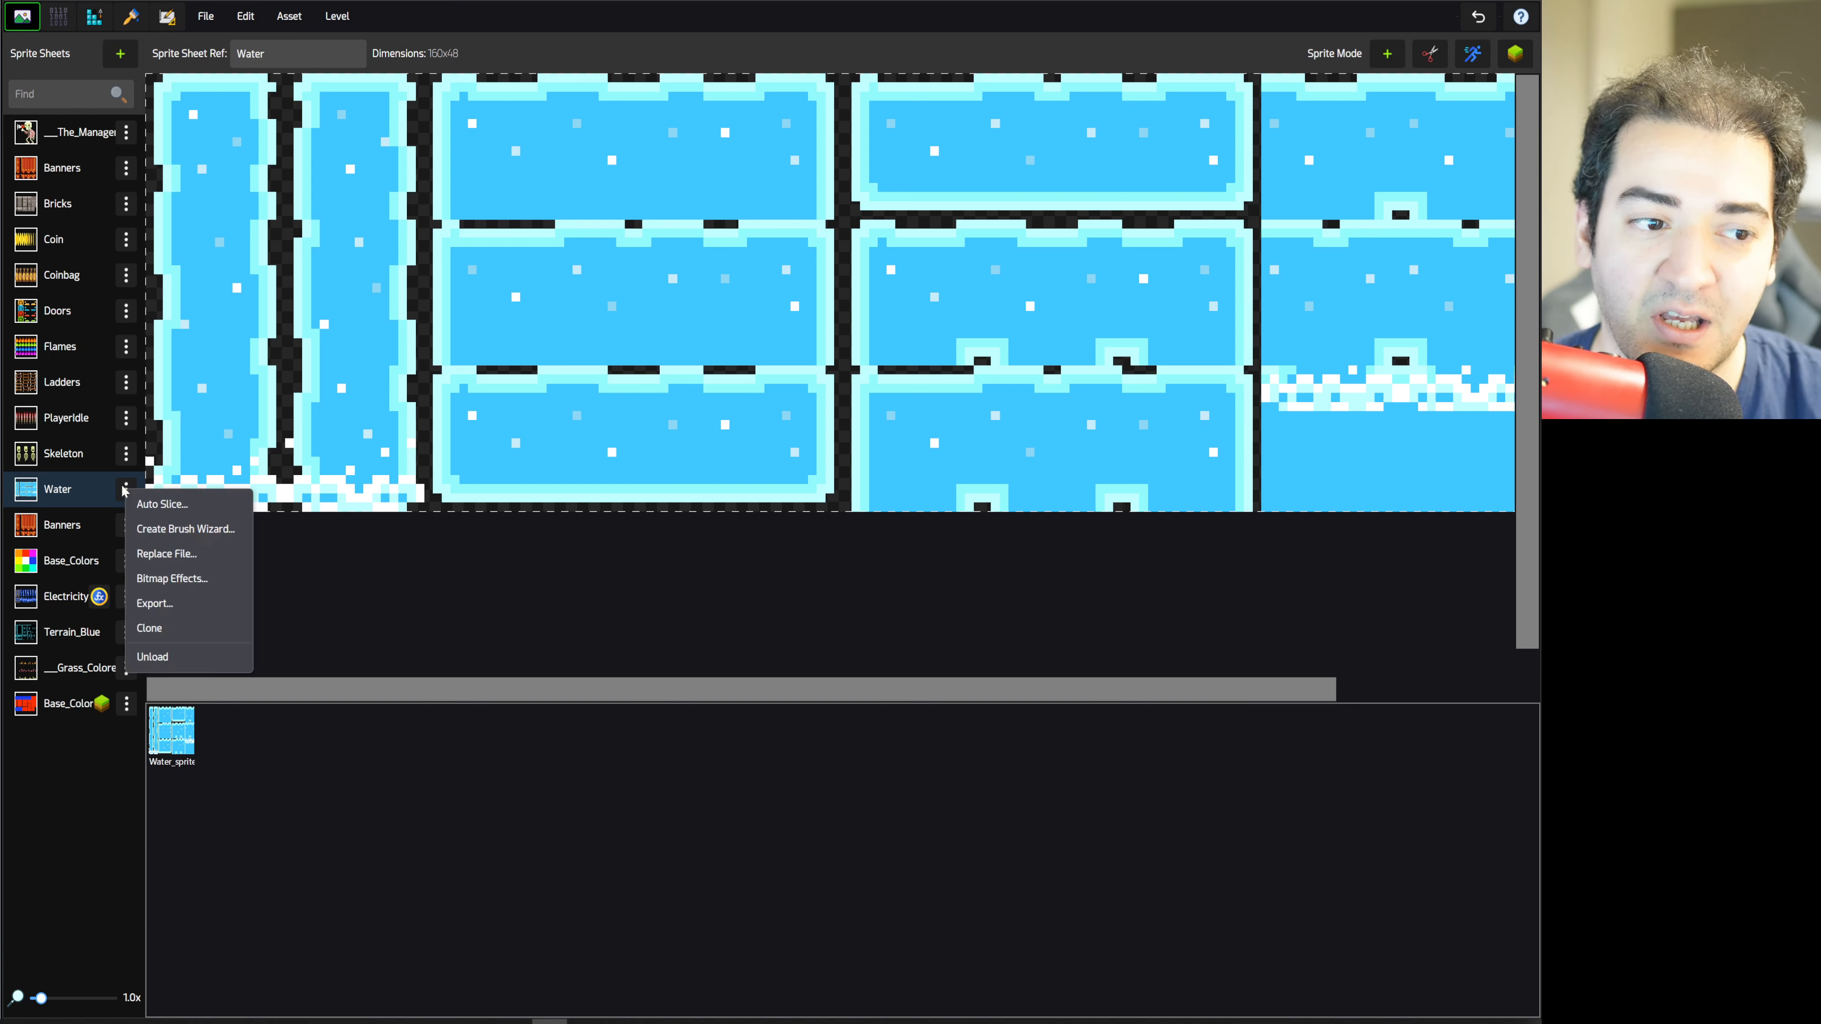
{"action": "left_click", "coordinate": [149, 628]}
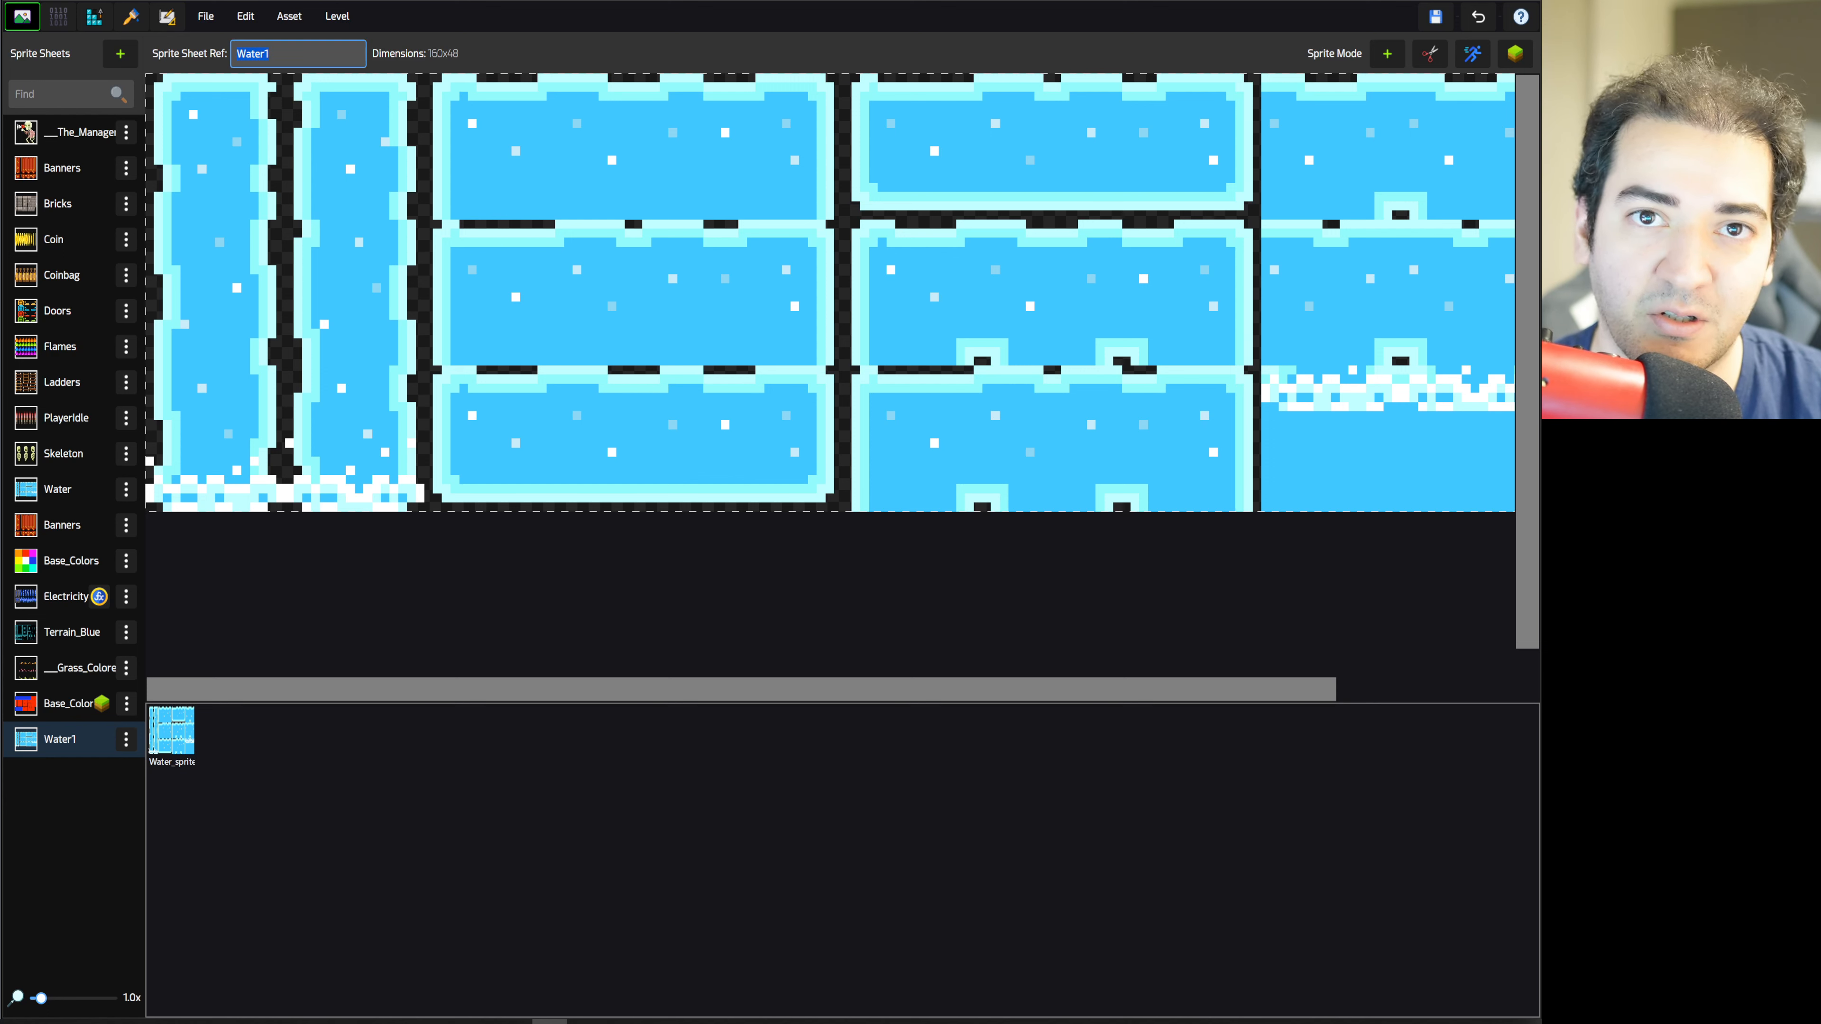
{"action": "type", "text": "Toxic"}
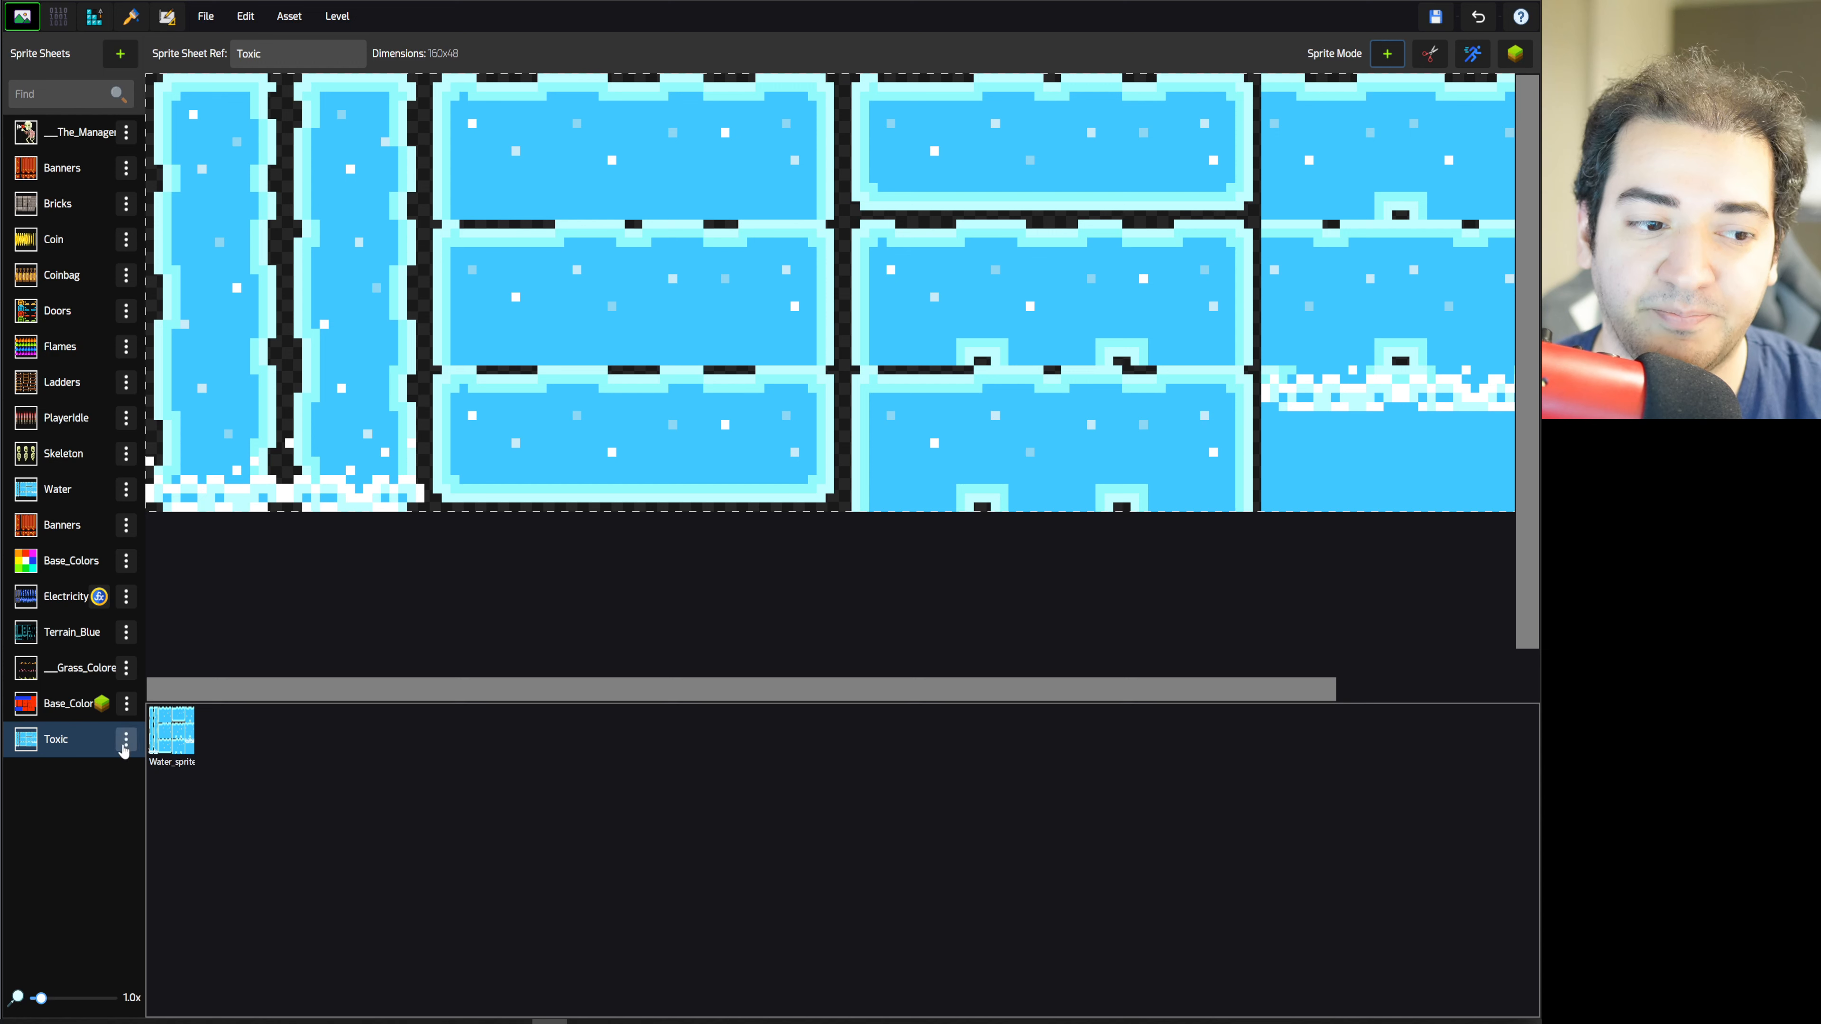
- Add a Replace Color bitmap effect to the Toxic sprite sheet
{"action": "left_click", "coordinate": [126, 739]}
{"action": "left_click", "coordinate": [211, 837]}
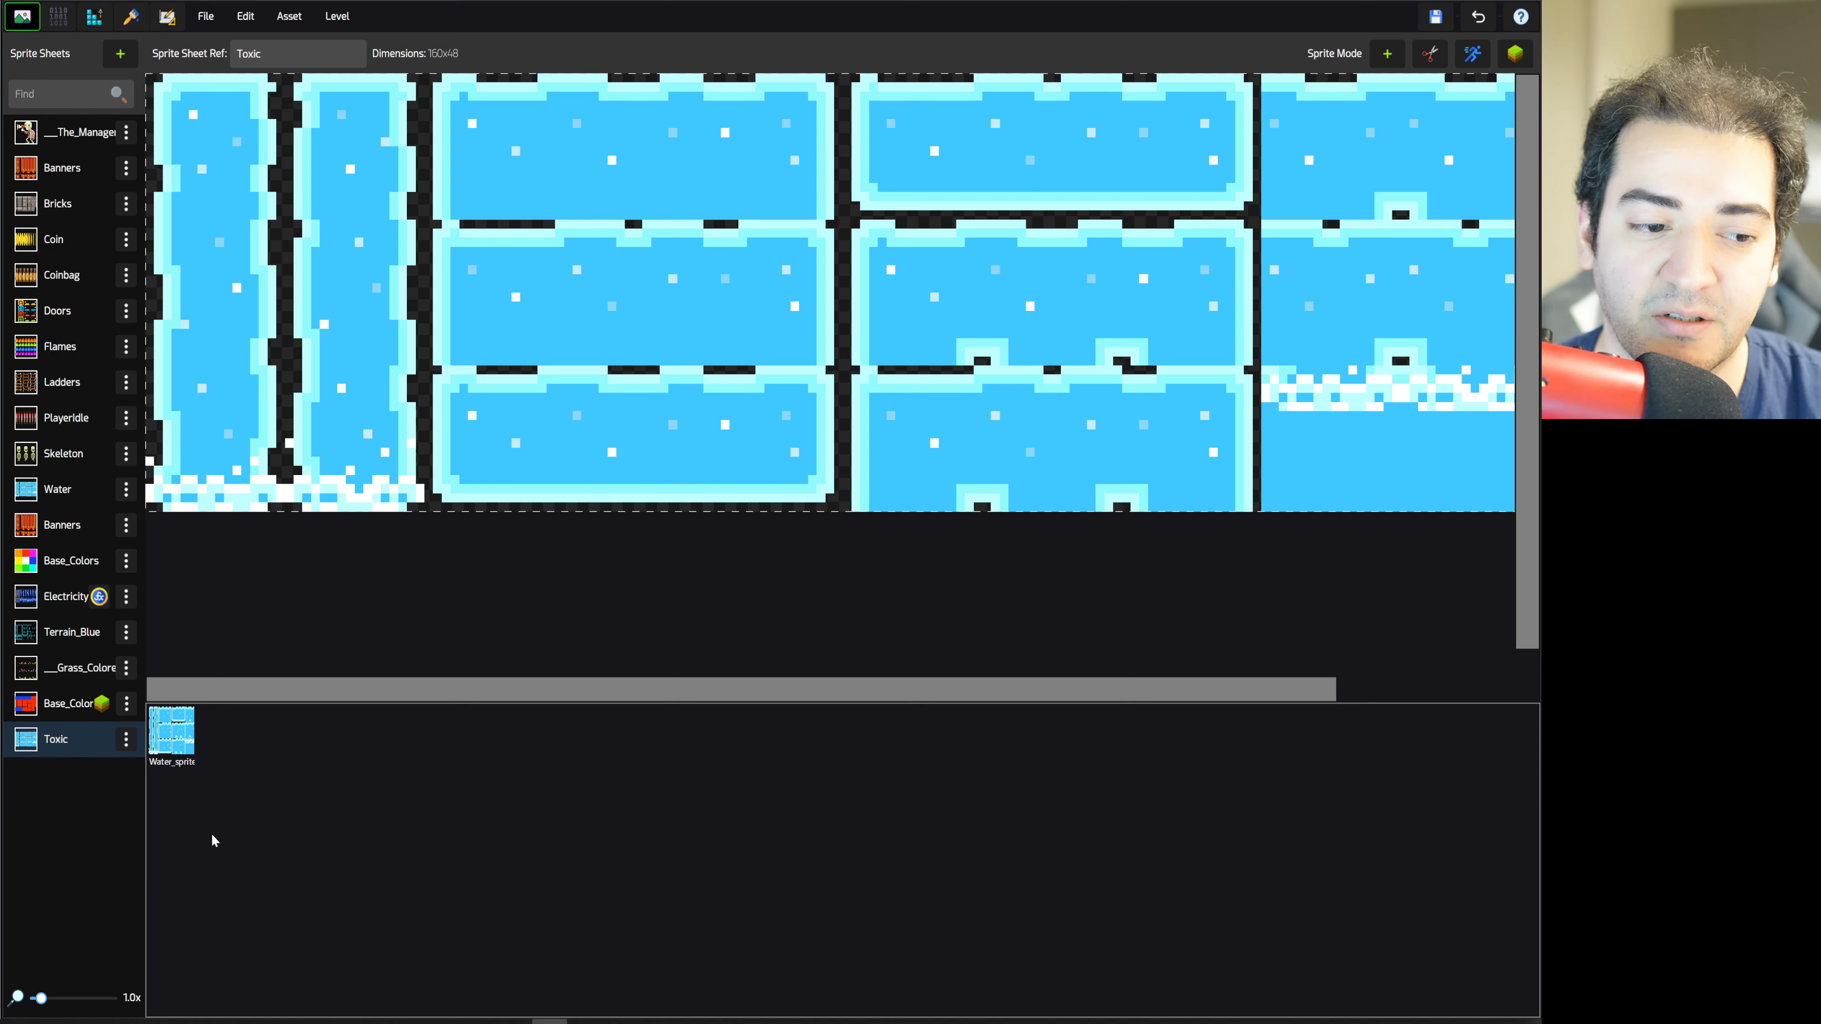
{"action": "left_click", "coordinate": [97, 76]}
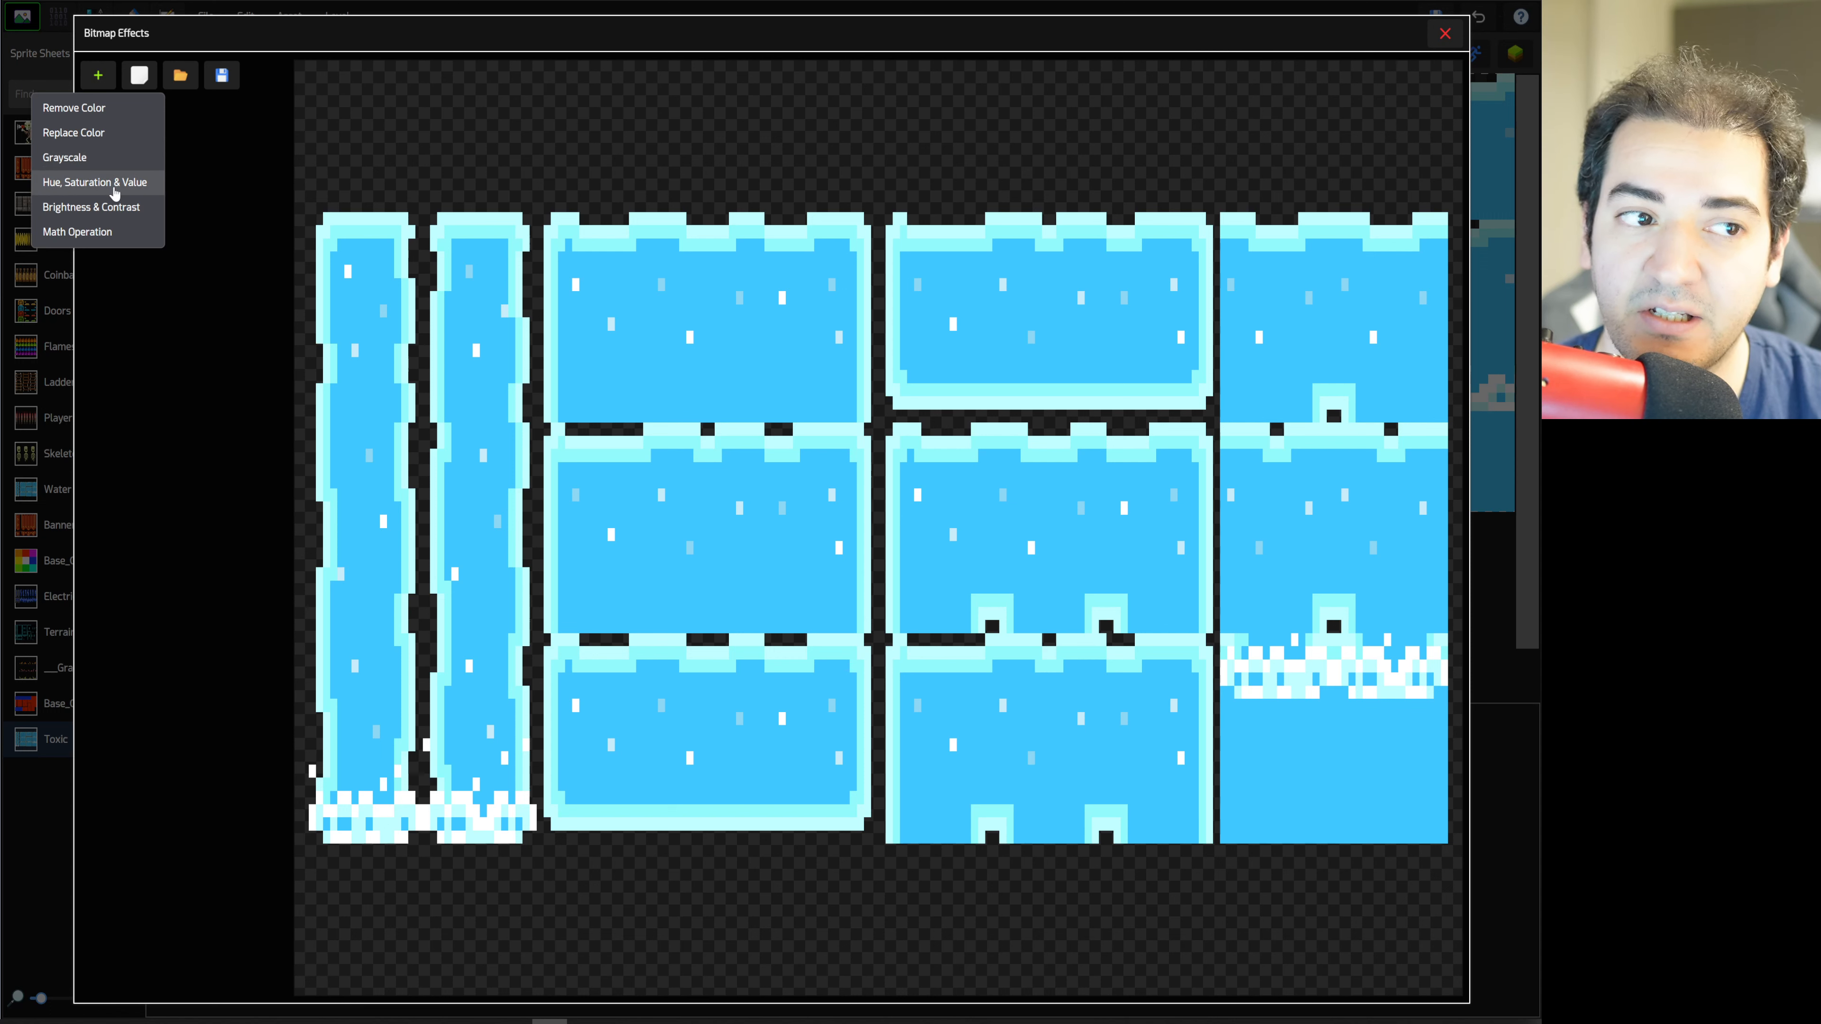
{"action": "left_click", "coordinate": [119, 144]}
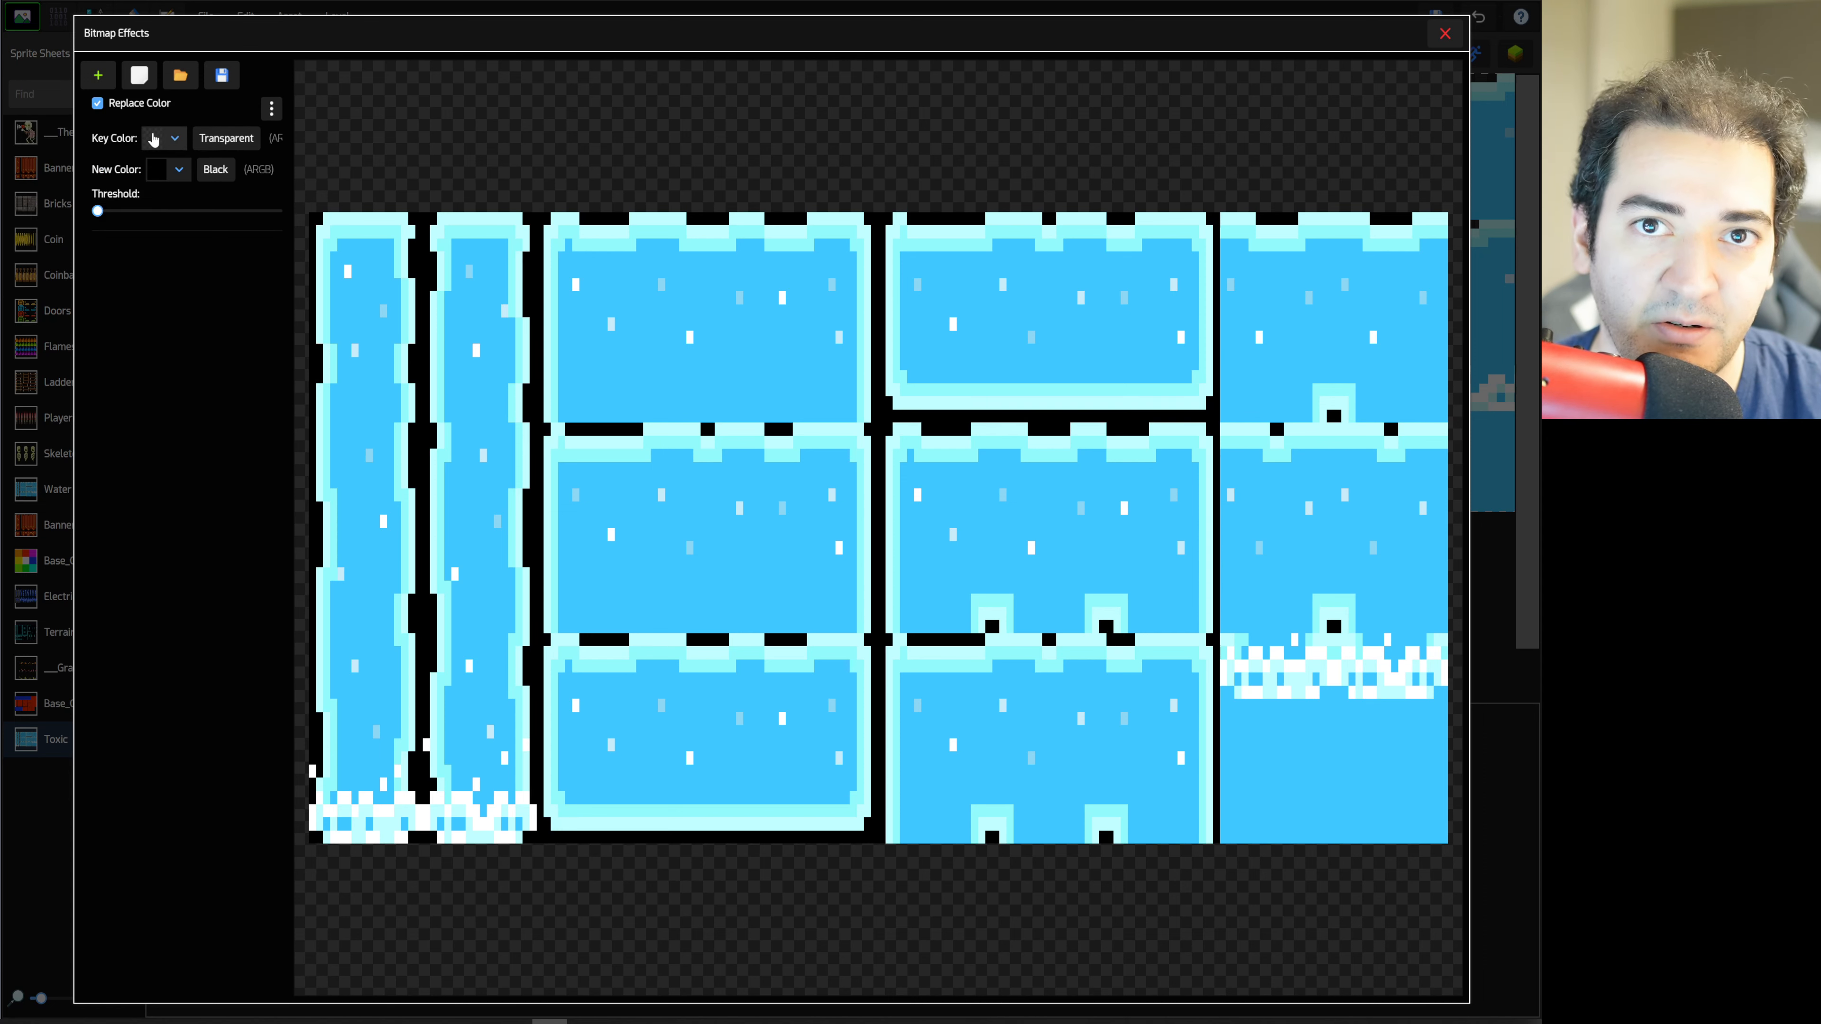
- Set the Replace Color key color to cyan #f116e8fb and raise the threshold slightly above zero
{"action": "left_click", "coordinate": [153, 139]}
{"action": "left_click", "coordinate": [165, 215]}
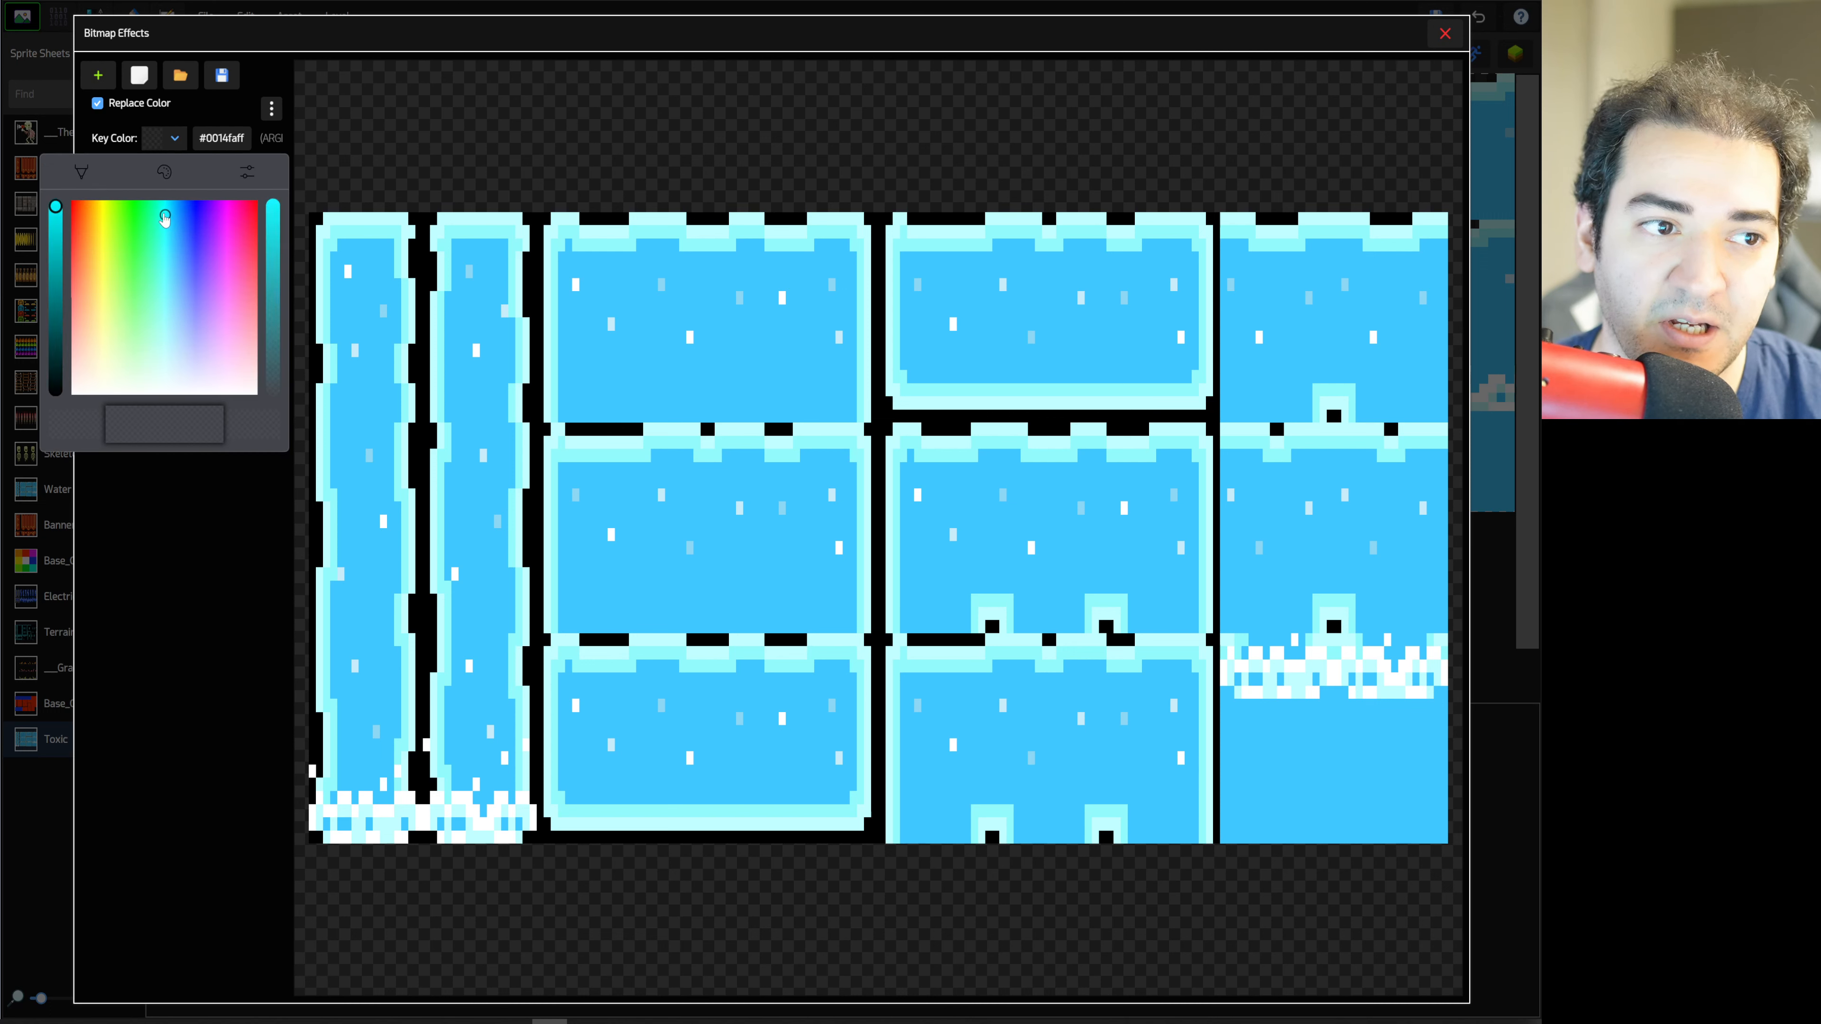
{"action": "left_click_drag", "start_coordinate": [165, 215], "coordinate": [167, 217]}
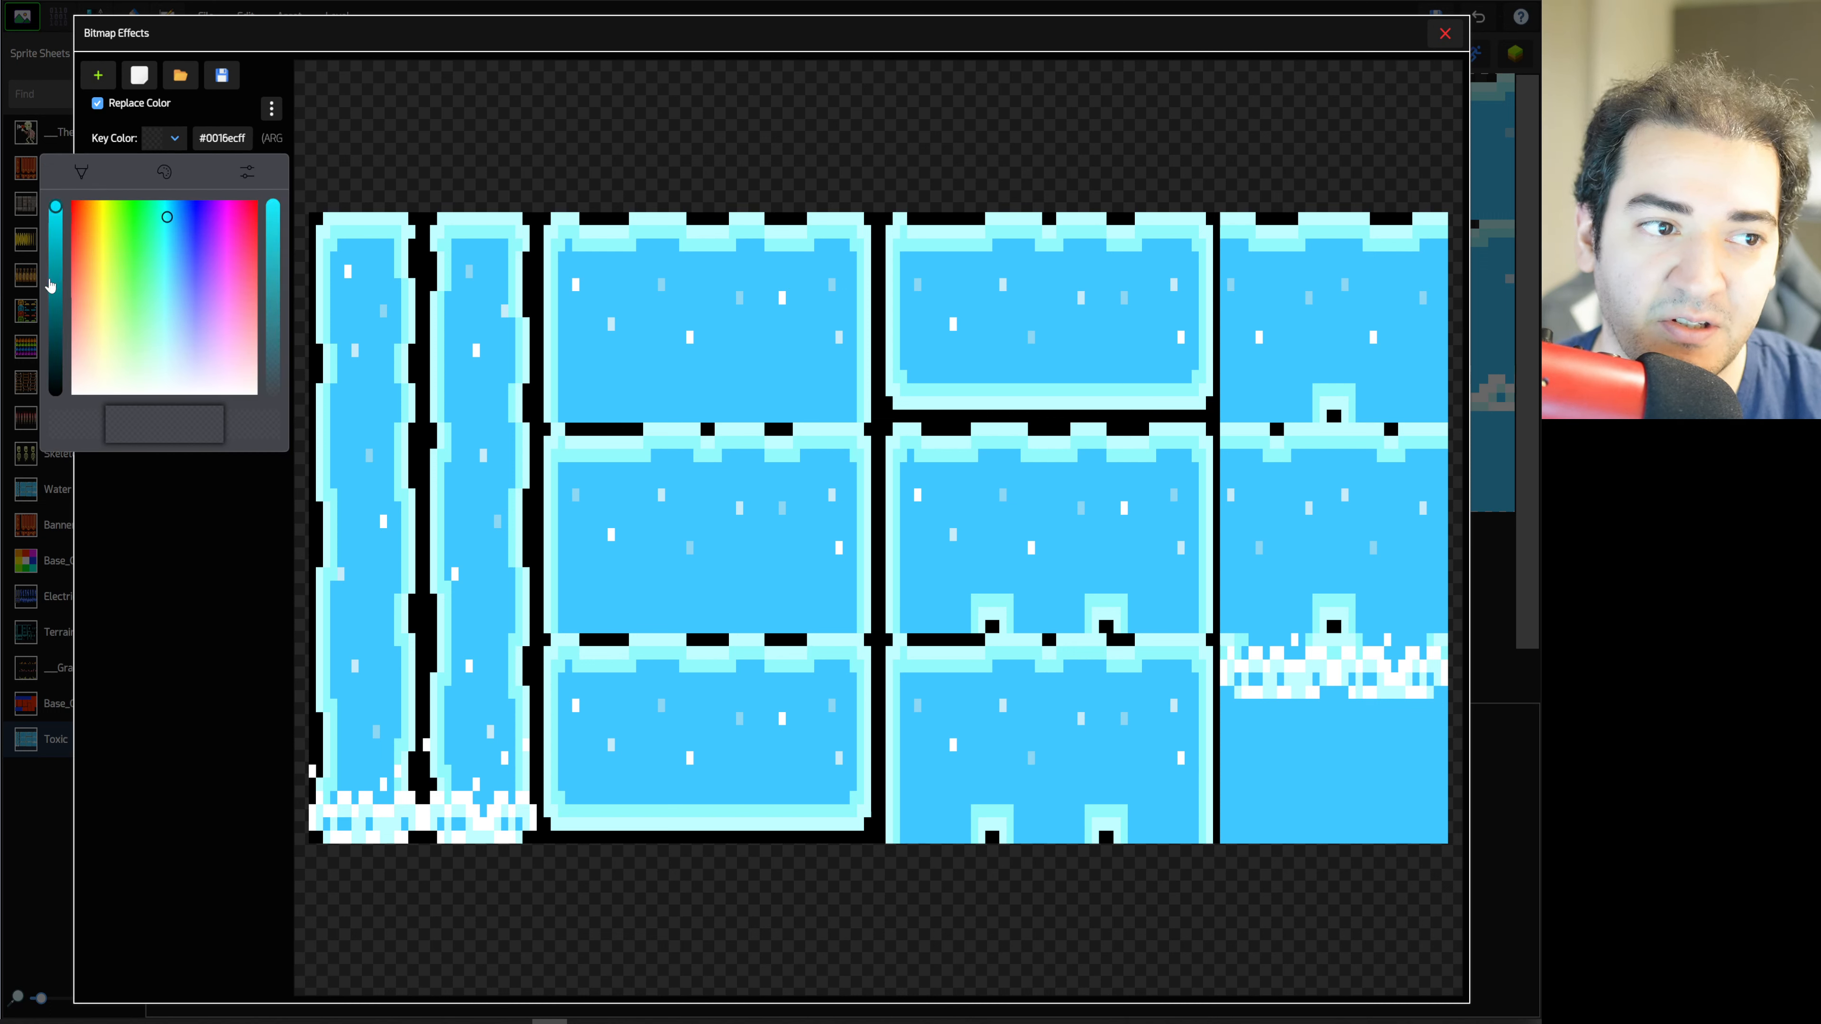
{"action": "left_click_drag", "start_coordinate": [56, 224], "coordinate": [56, 209]}
{"action": "left_click_drag", "start_coordinate": [273, 241], "coordinate": [272, 217]}
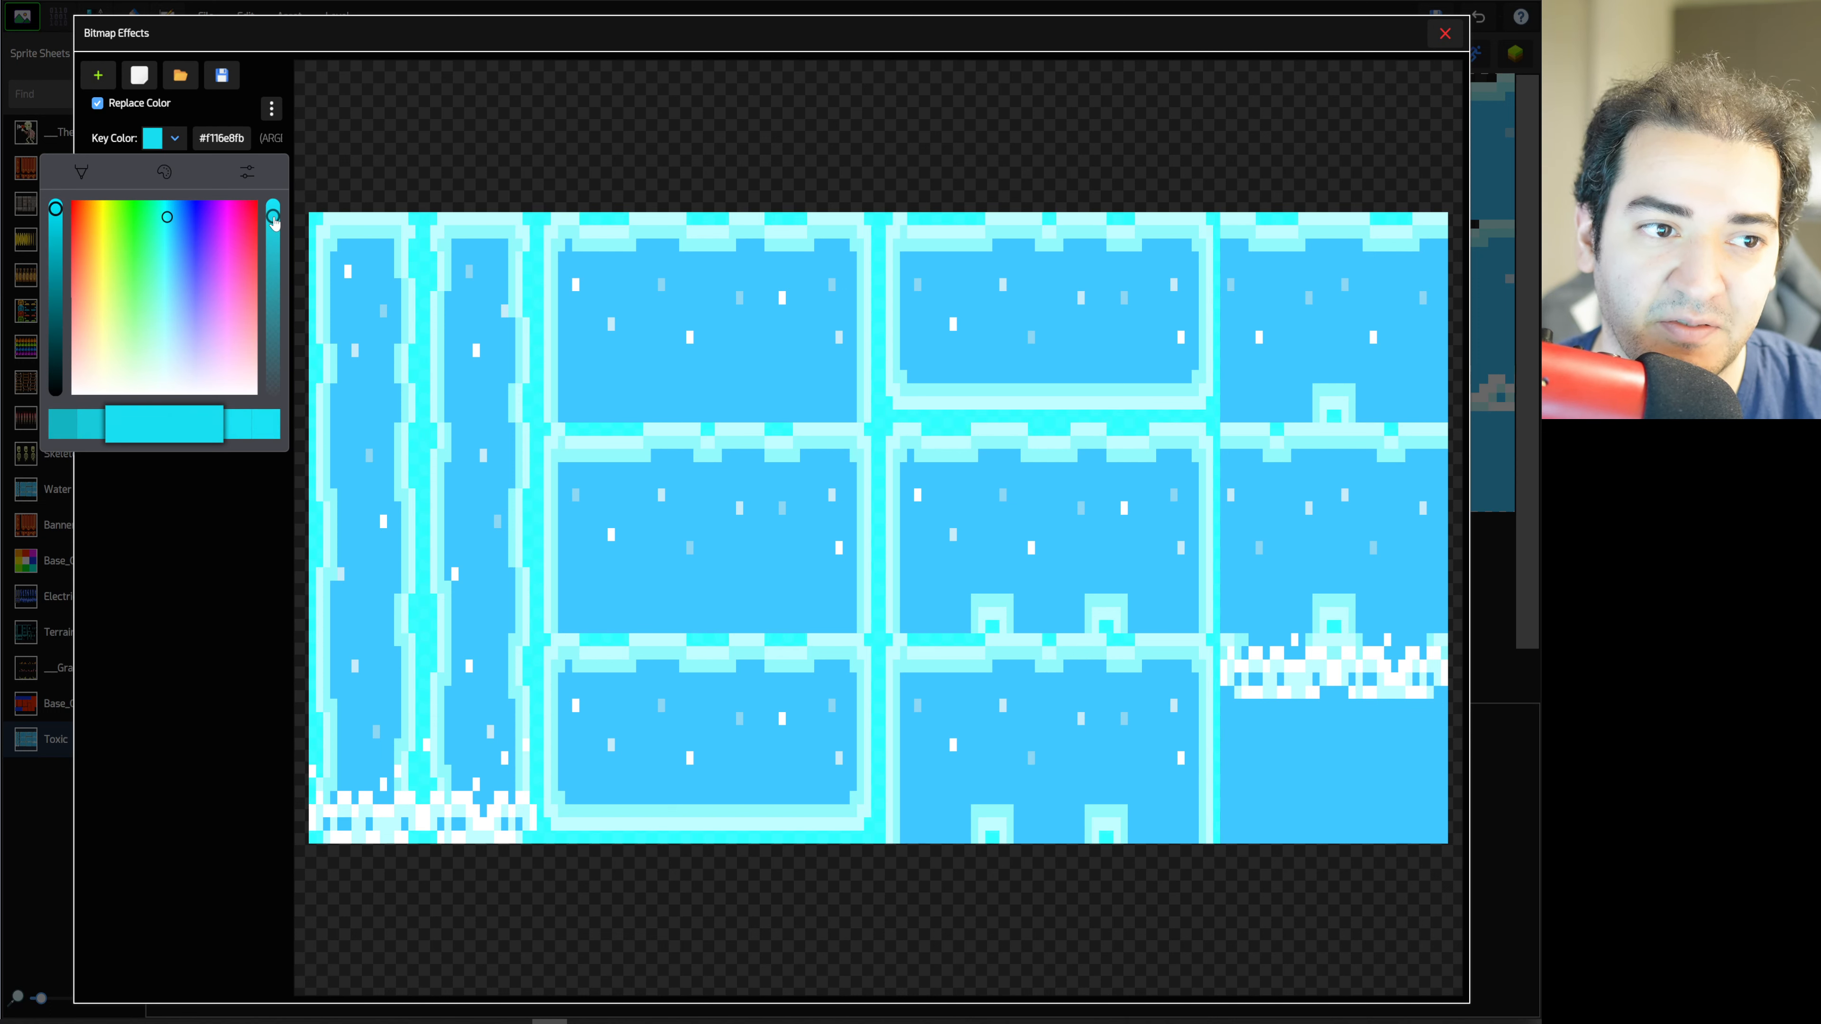
{"action": "left_click", "coordinate": [209, 522]}
{"action": "mouse_move", "coordinate": [97, 211]}
{"action": "left_mouse_down"}
{"action": "mouse_move", "coordinate": [164, 215]}
{"action": "mouse_move", "coordinate": [115, 214]}
{"action": "left_mouse_up"}
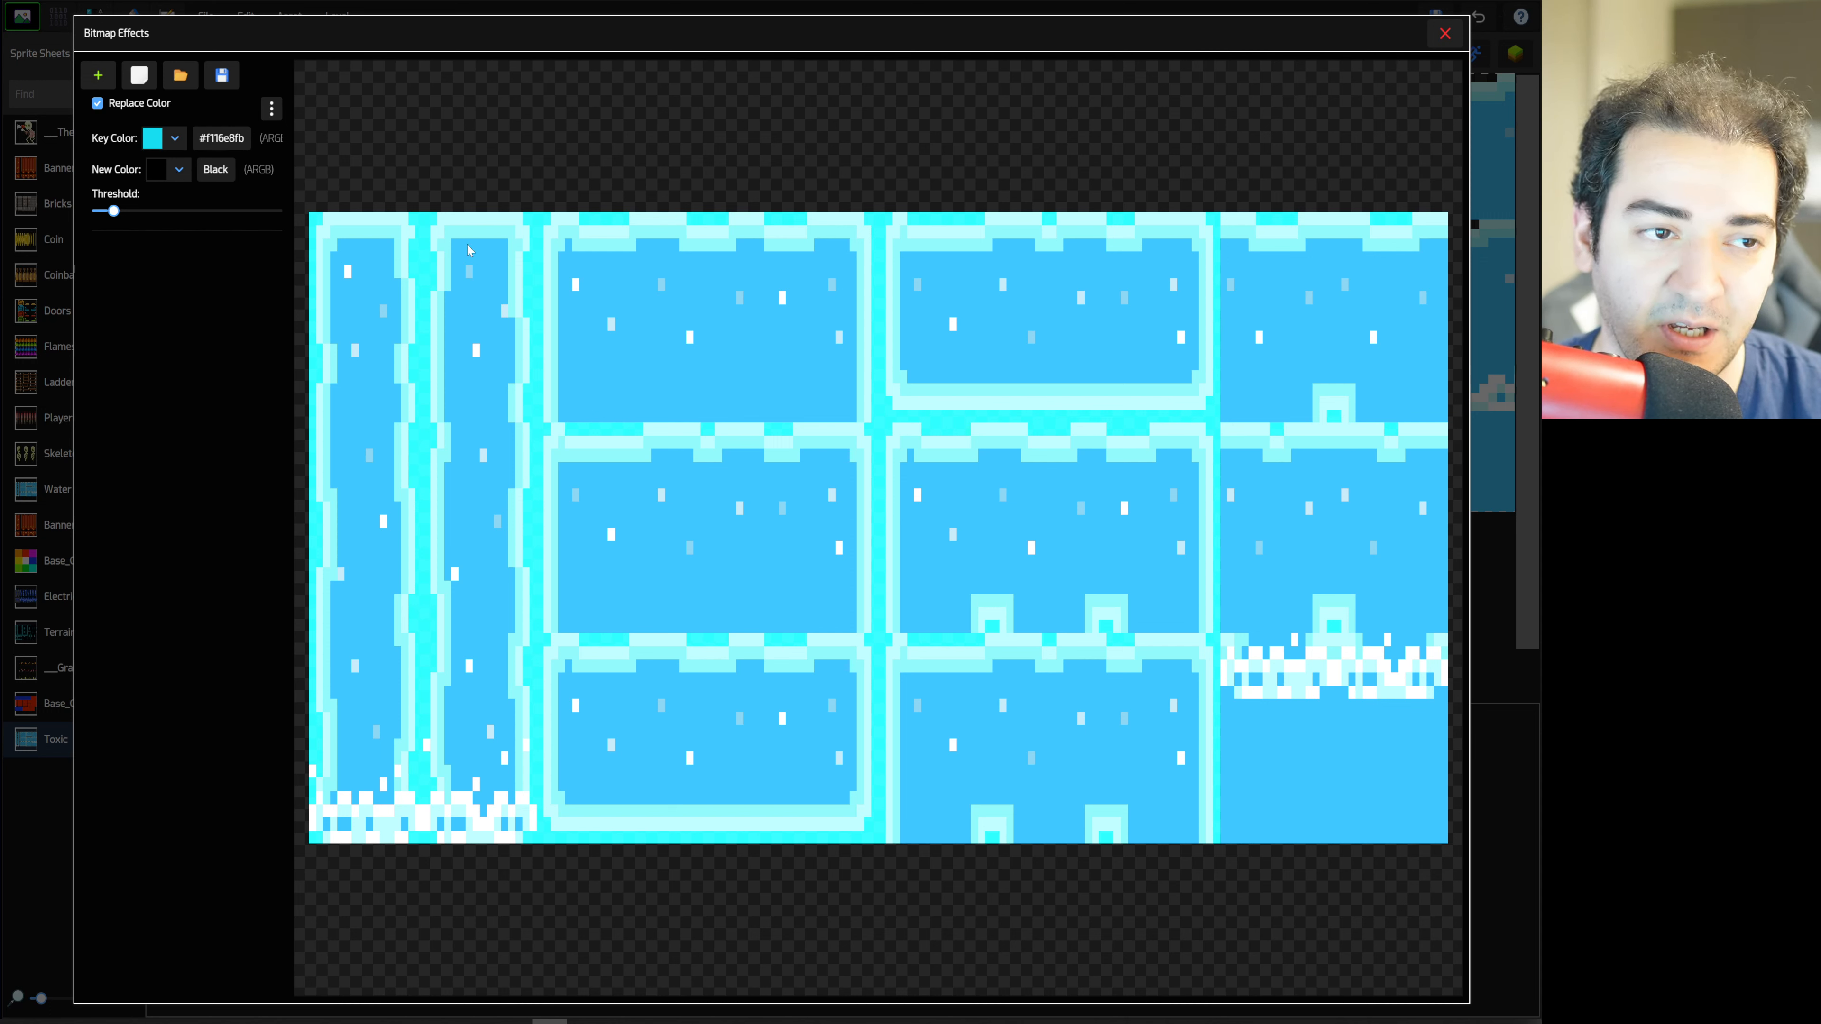
- Set the replacement color of the Replace Color effect to bright green #ff23fd00
{"action": "left_click", "coordinate": [165, 176]}
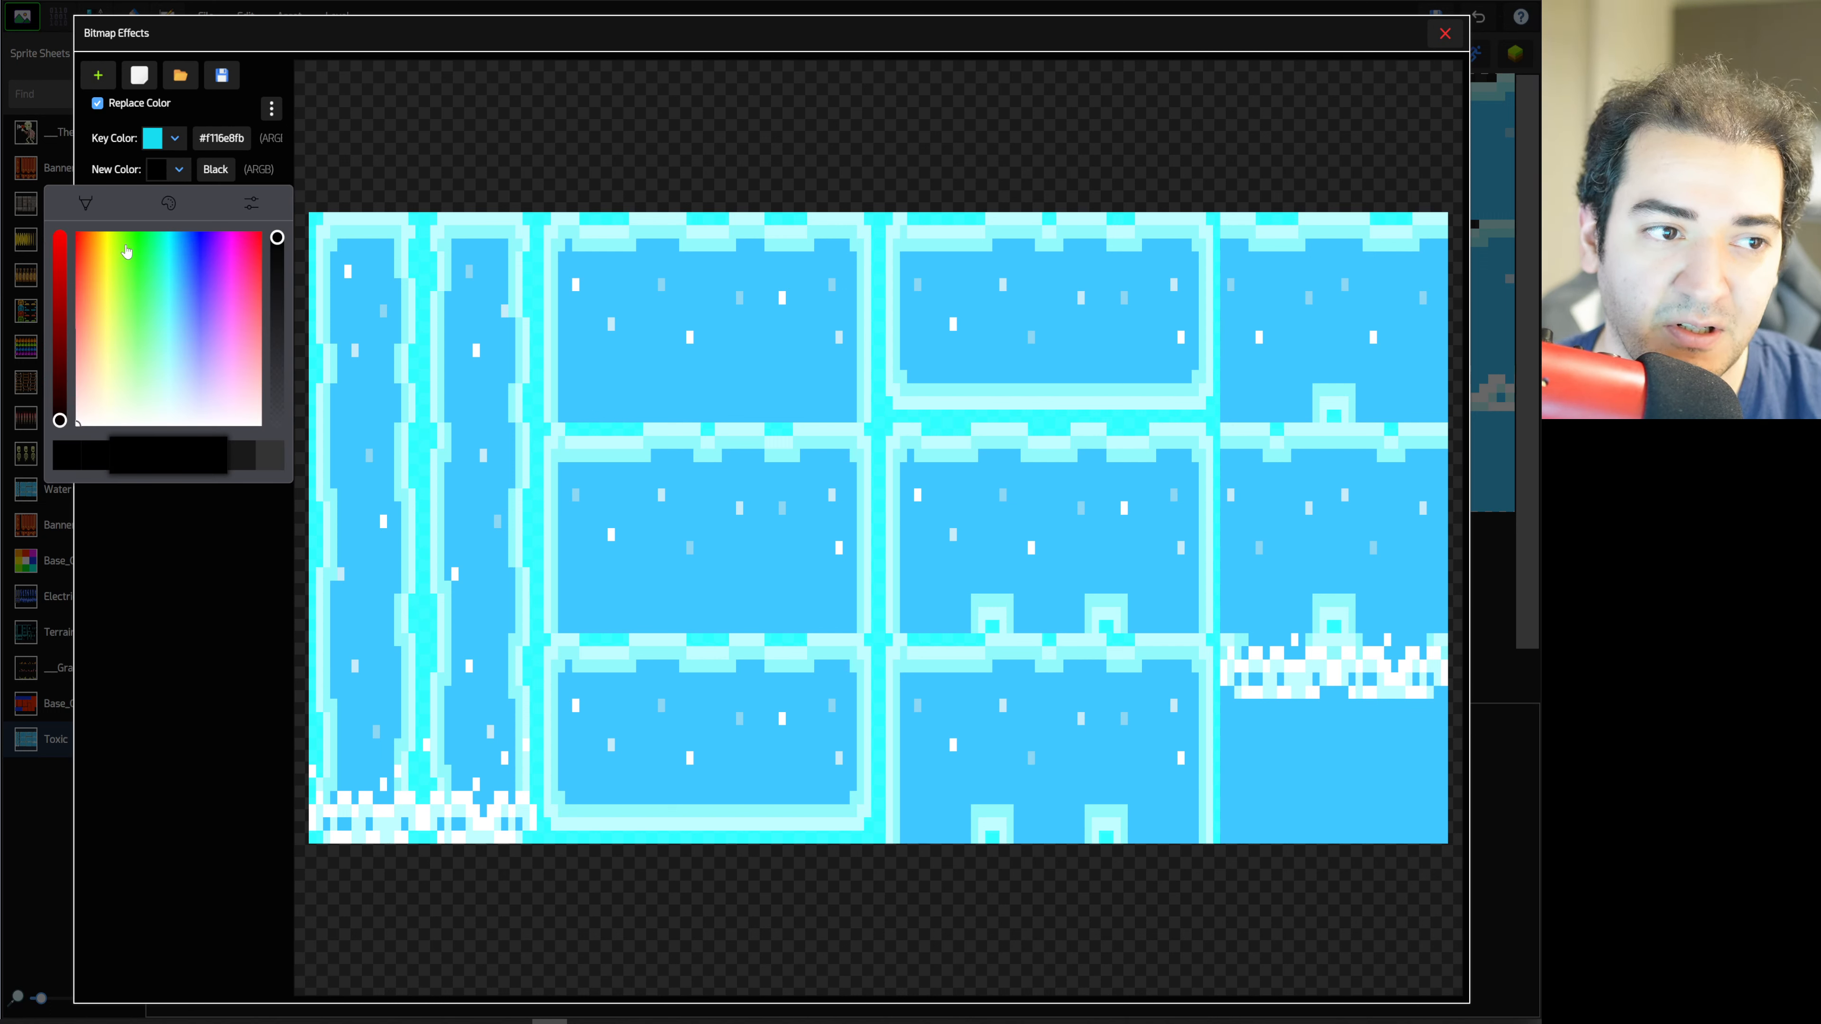
{"action": "left_click", "coordinate": [132, 235]}
{"action": "left_click", "coordinate": [59, 241]}
{"action": "left_click", "coordinate": [136, 595]}
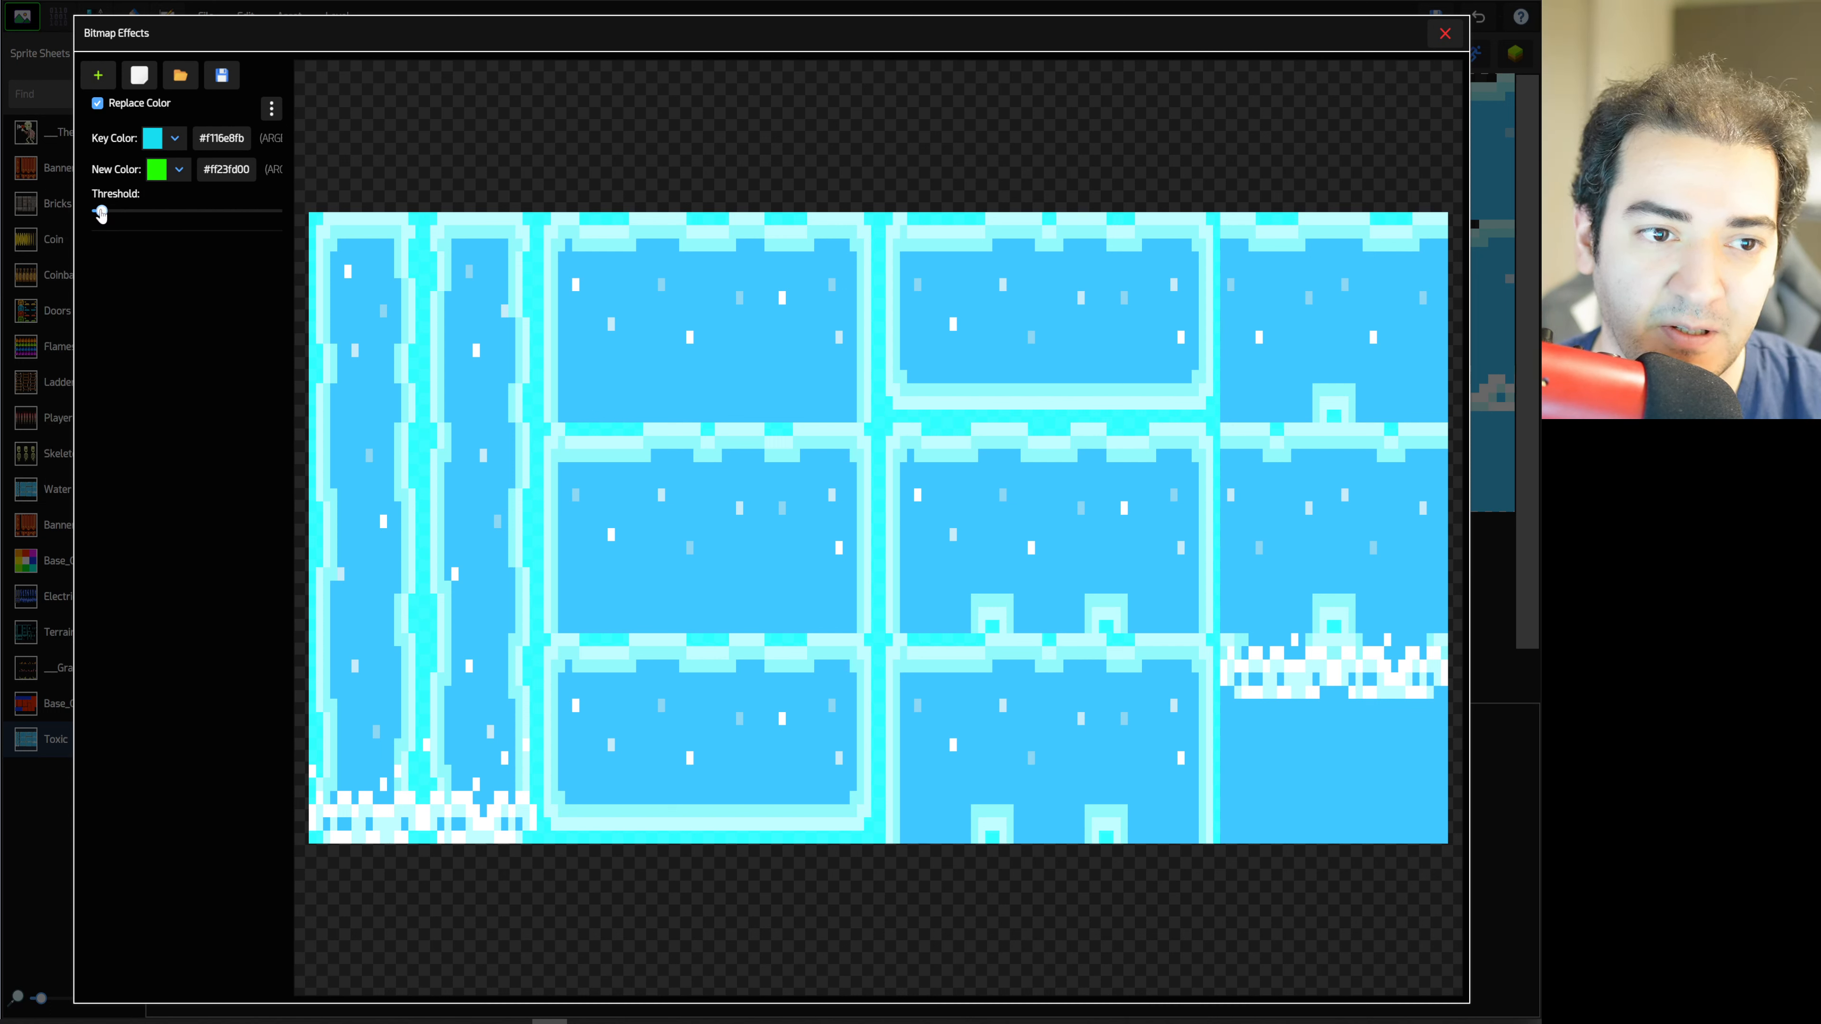
- Adjust the key color to the water's light blue, #f140cffb, and raise the replacement threshold a little further
{"action": "left_click", "coordinate": [165, 139]}
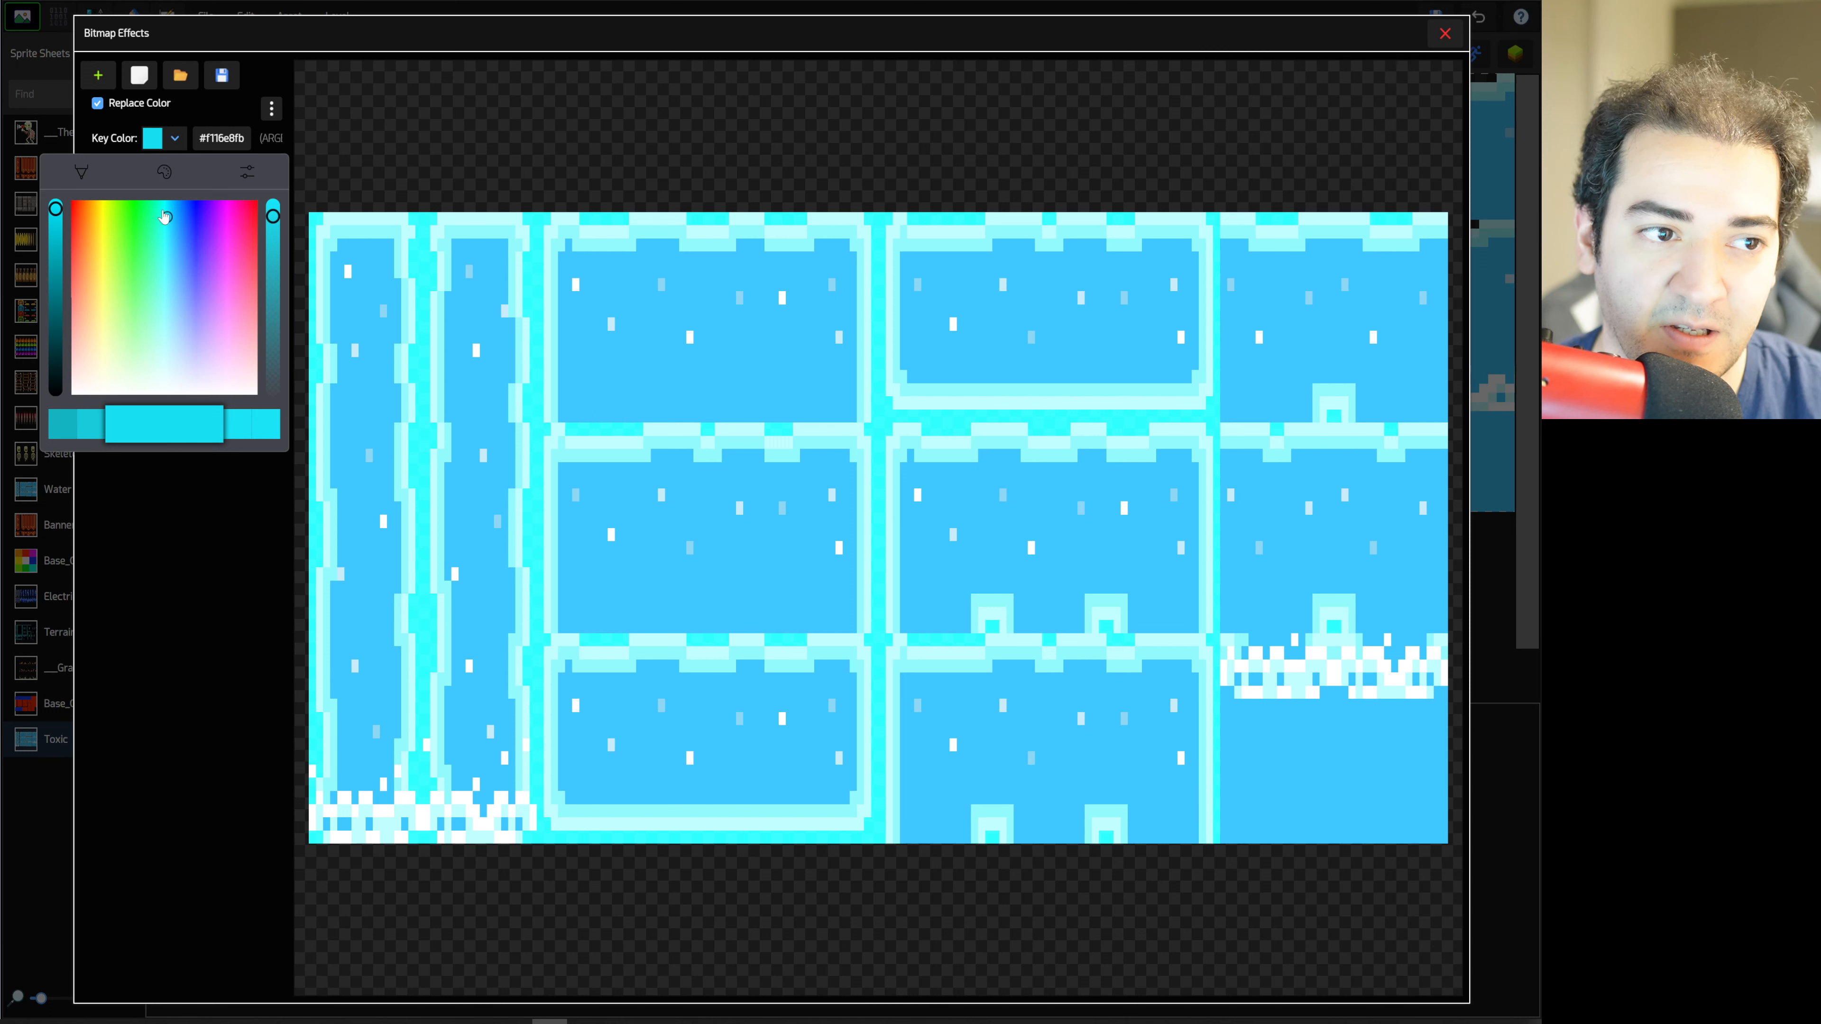
{"action": "left_click_drag", "start_coordinate": [167, 217], "coordinate": [173, 257]}
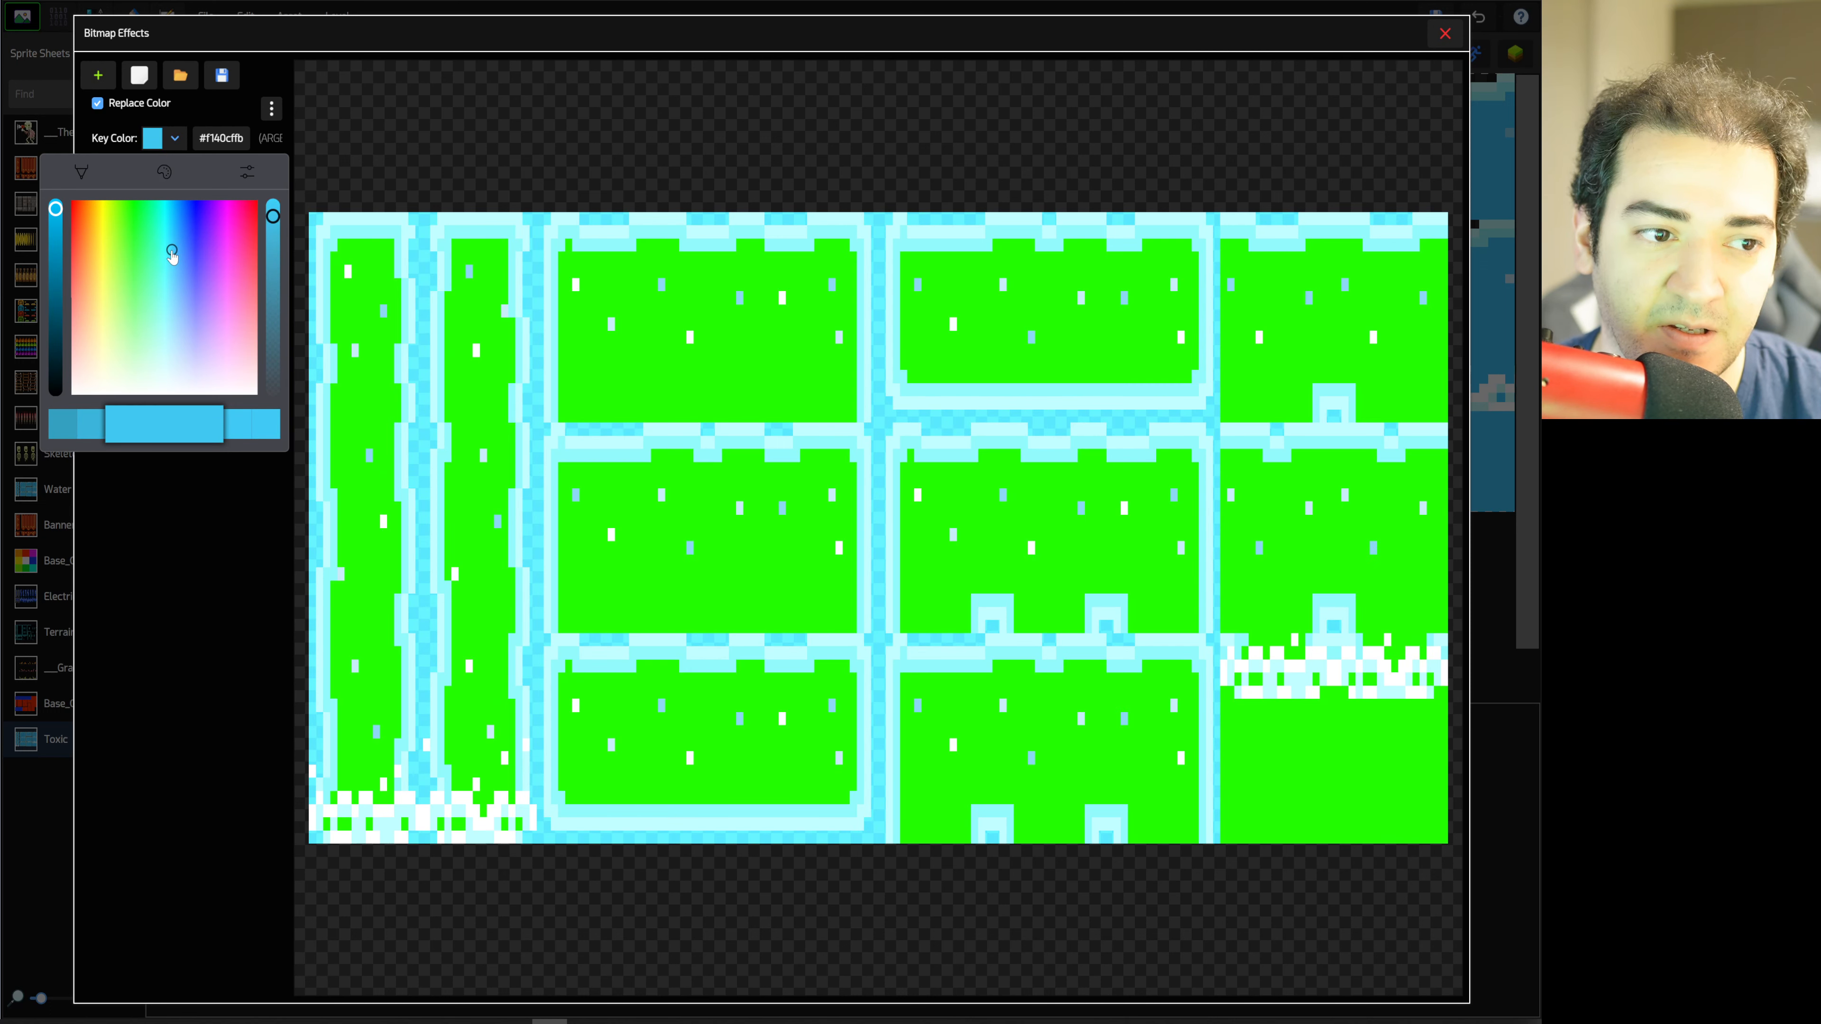
{"action": "left_click", "coordinate": [162, 494]}
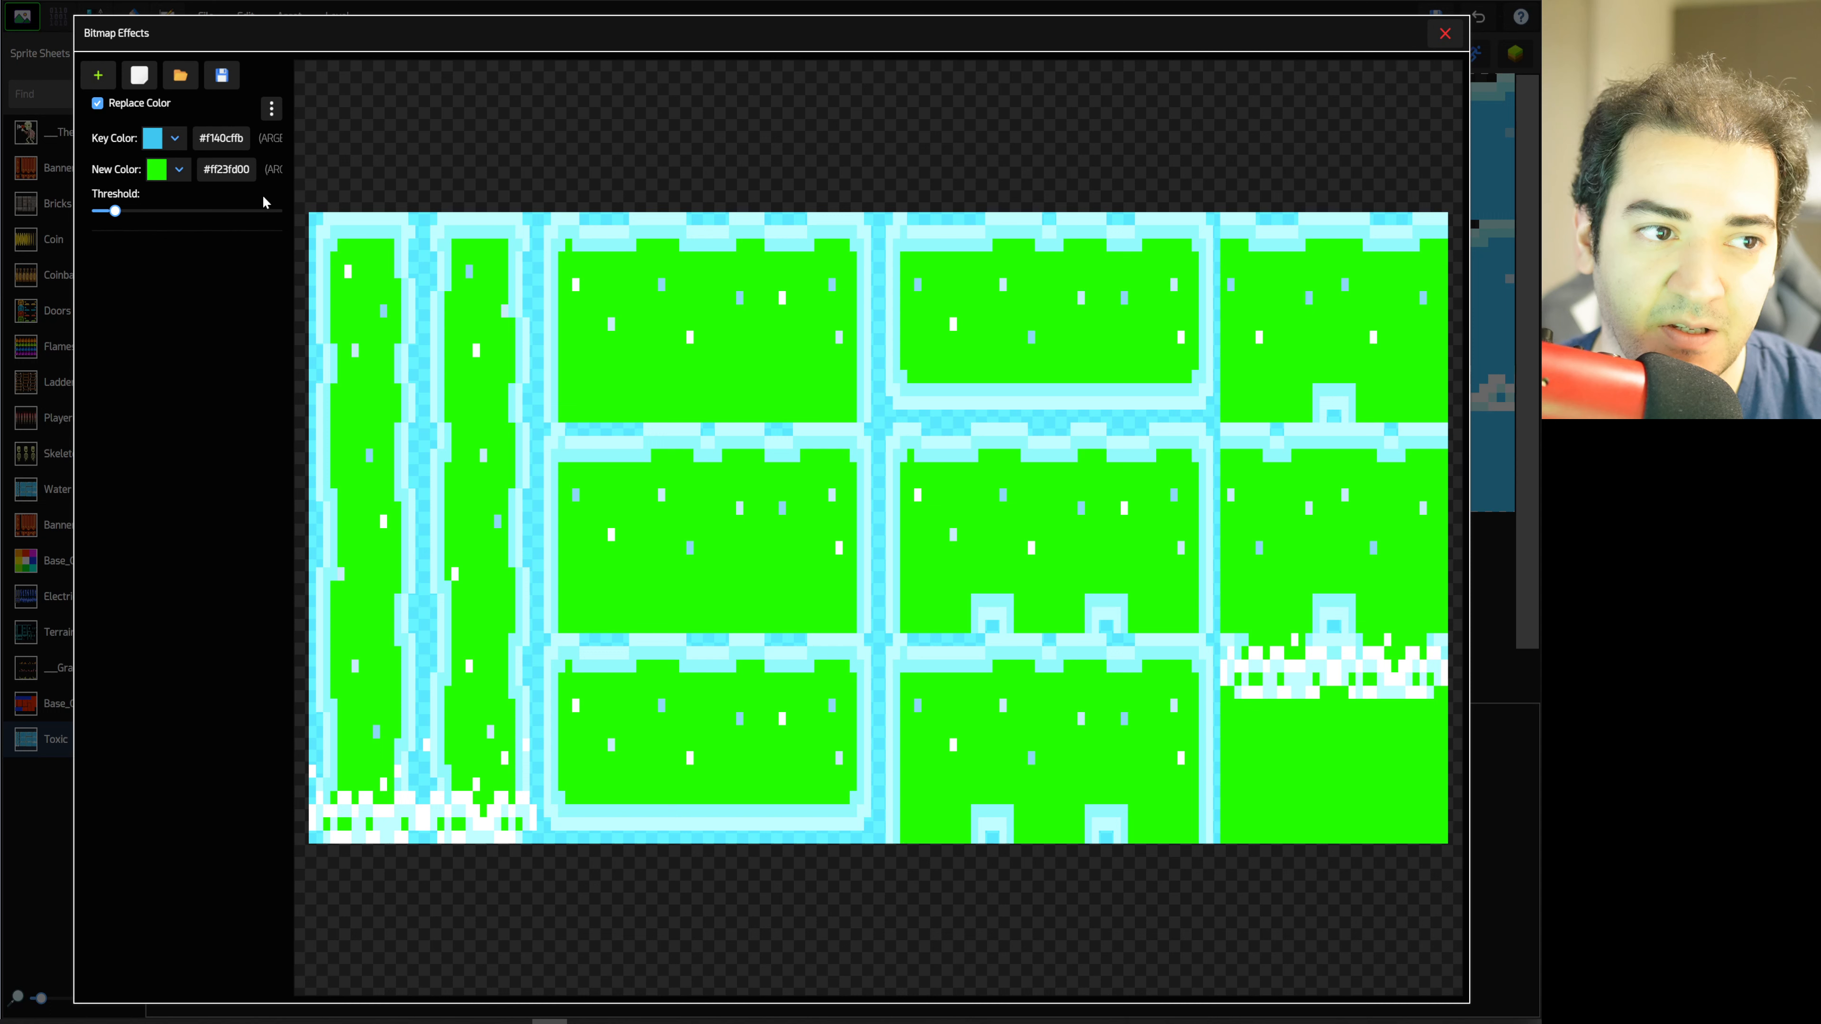
{"action": "mouse_move", "coordinate": [121, 212]}
{"action": "left_mouse_down"}
{"action": "mouse_move", "coordinate": [175, 212]}
{"action": "mouse_move", "coordinate": [99, 214]}
{"action": "mouse_move", "coordinate": [135, 214]}
{"action": "left_mouse_up"}
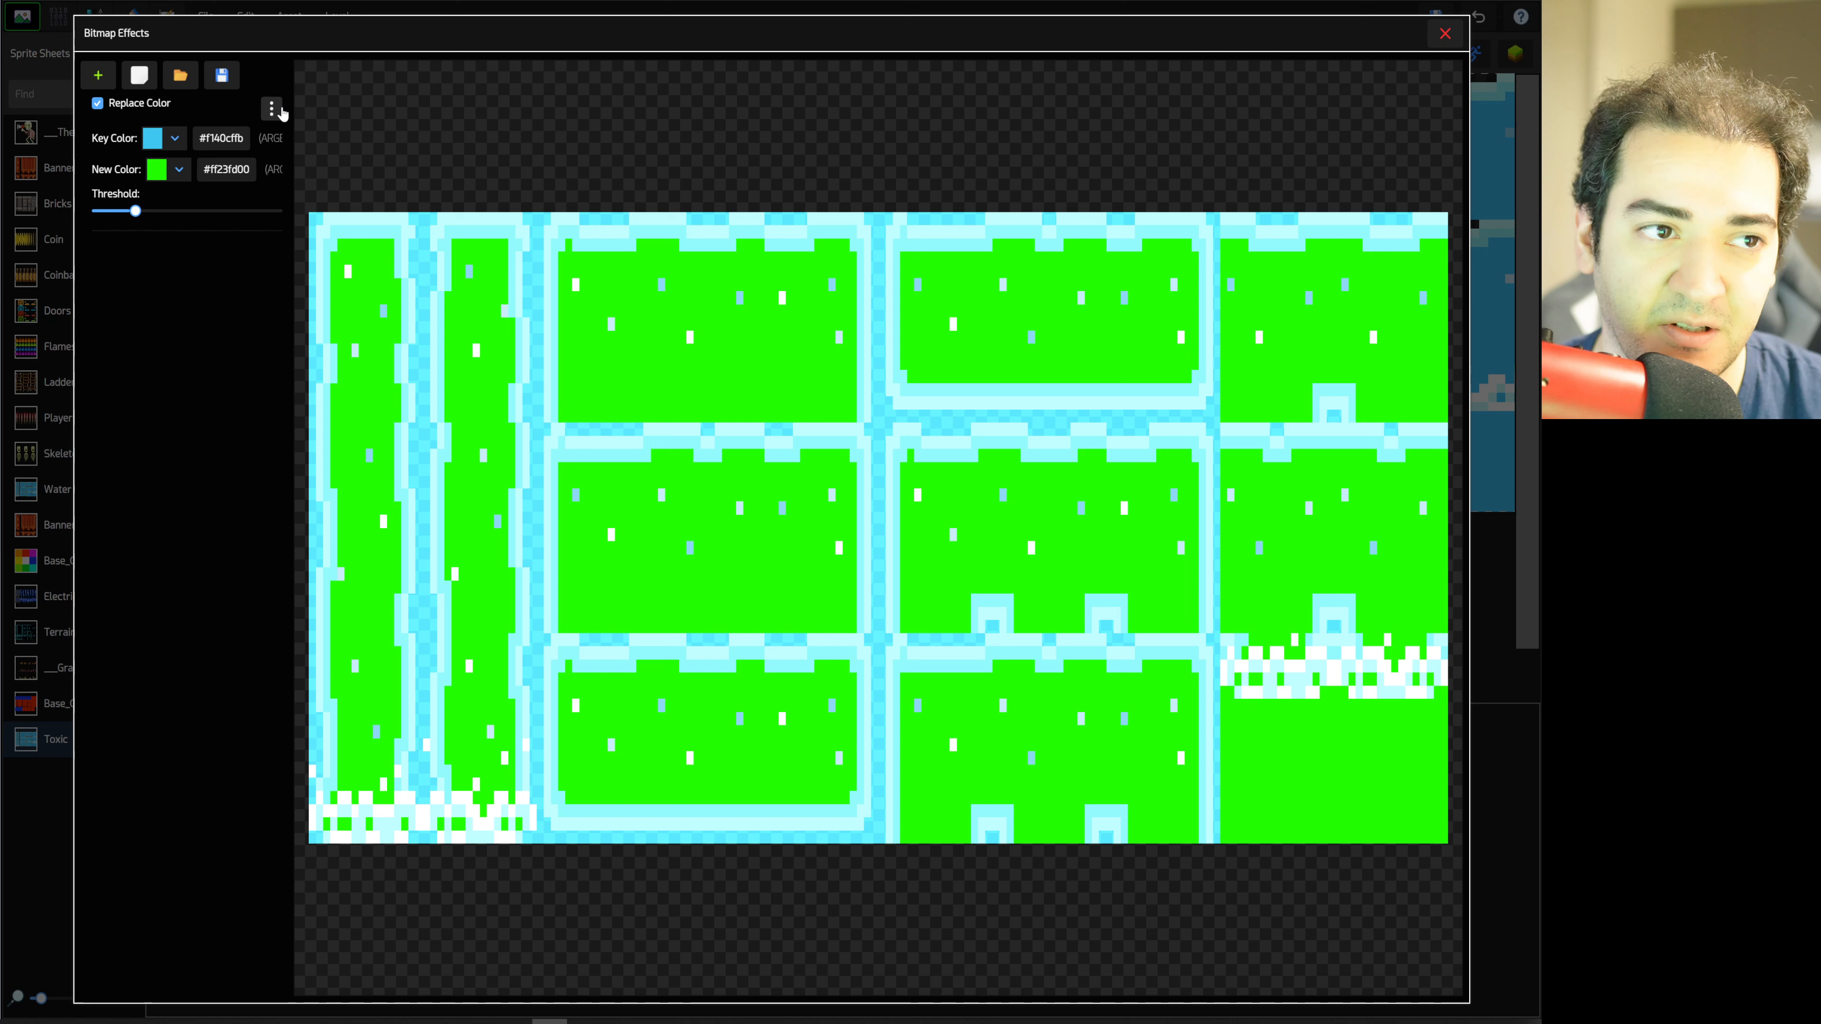
- Add a Remove Color effect keyed to black on the Toxic sheet and close the bitmap effects
{"action": "left_click", "coordinate": [104, 77]}
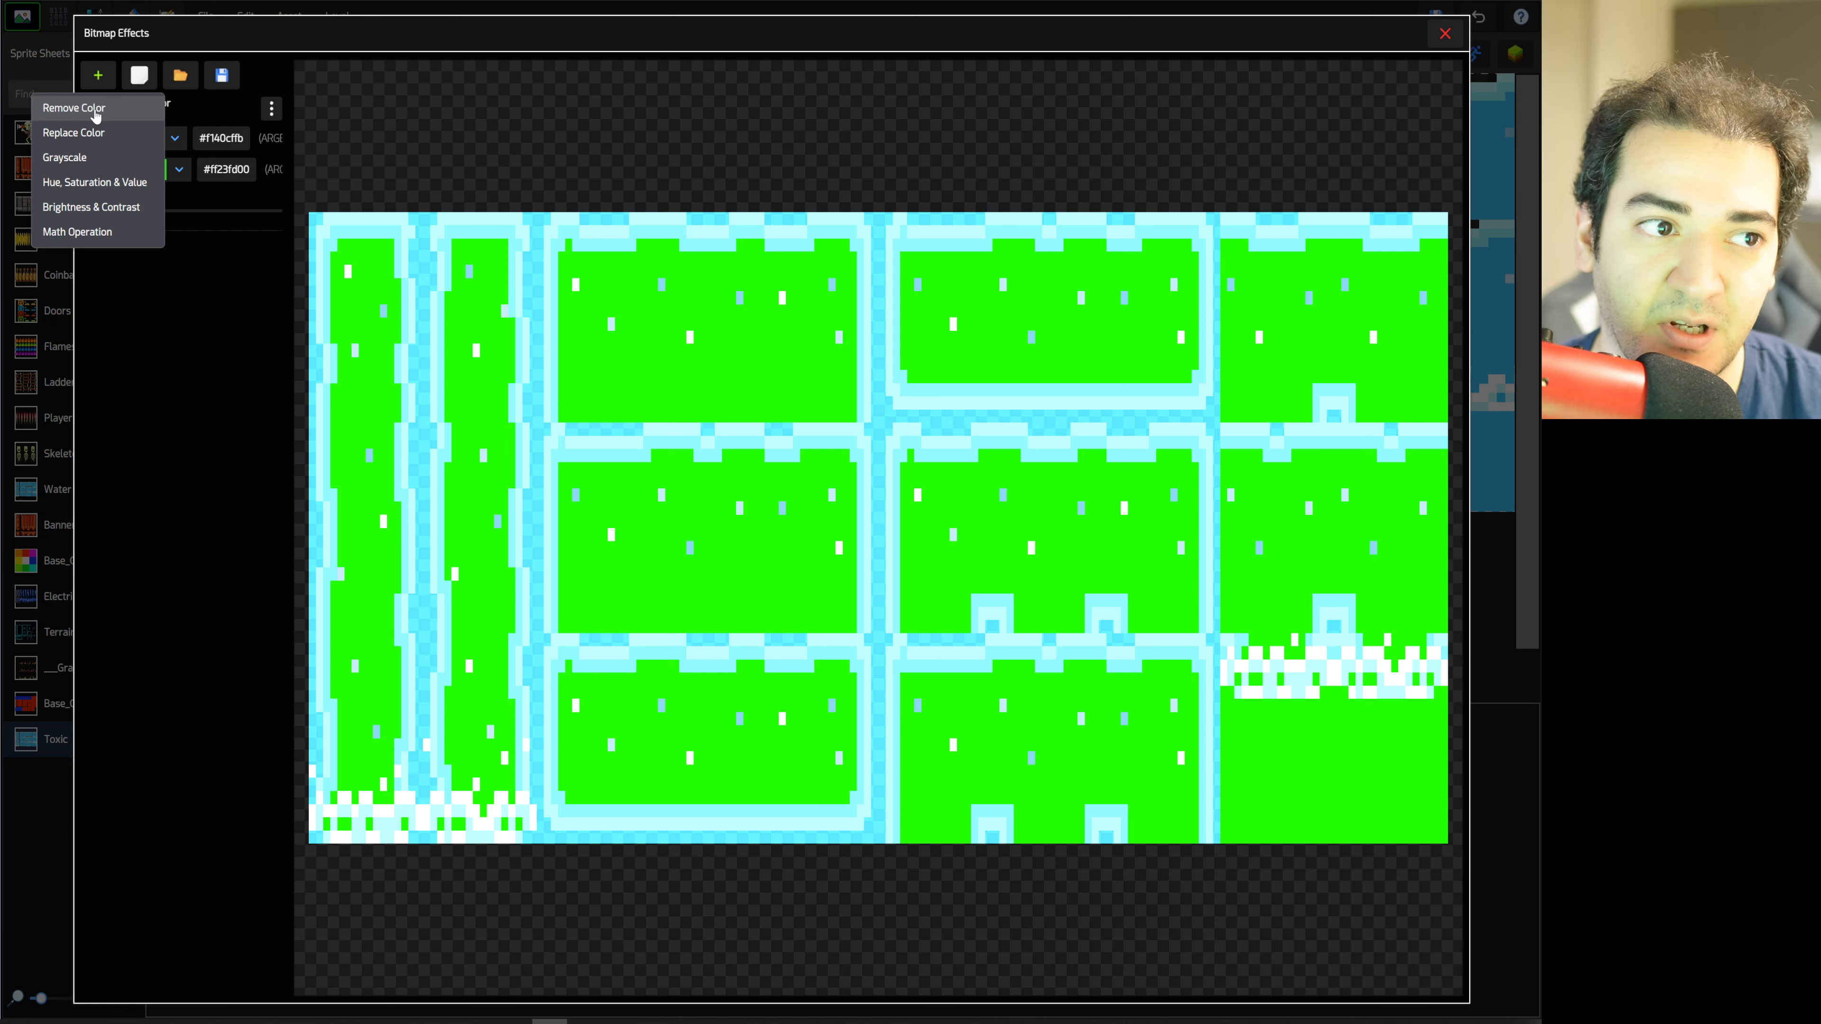
{"action": "left_click", "coordinate": [74, 108]}
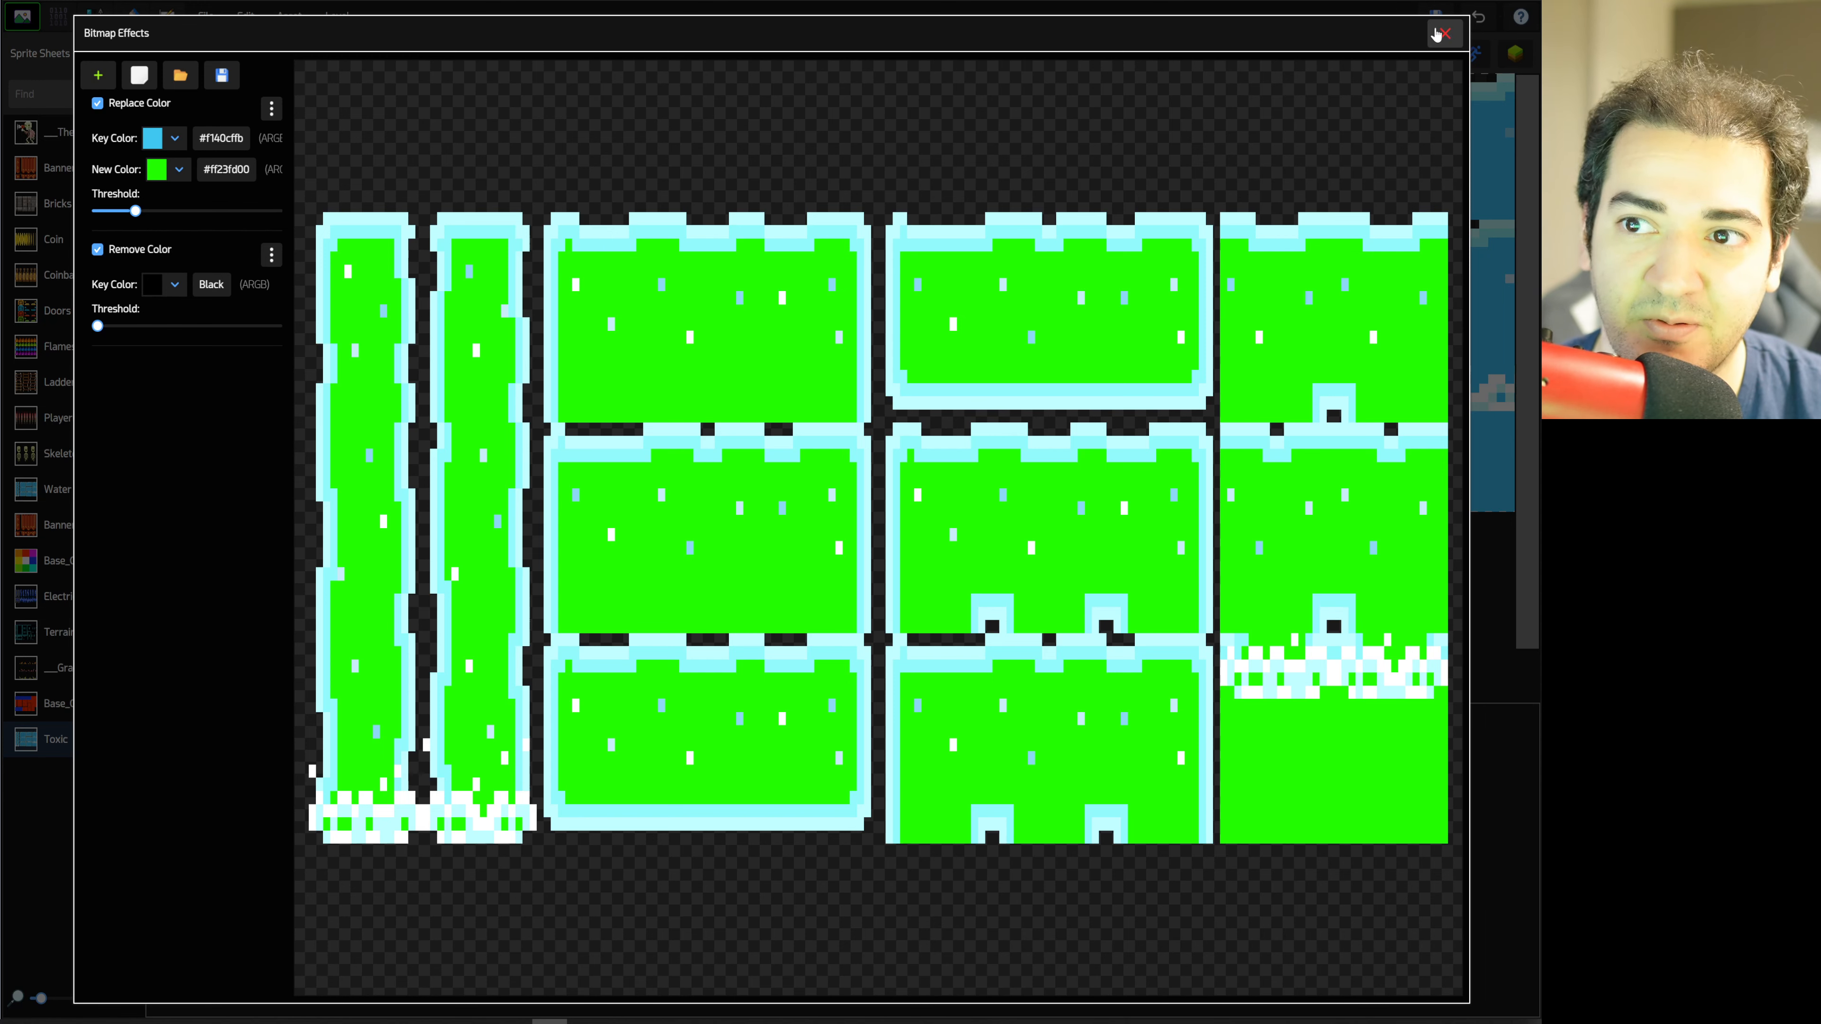
{"action": "left_click", "coordinate": [1445, 33]}
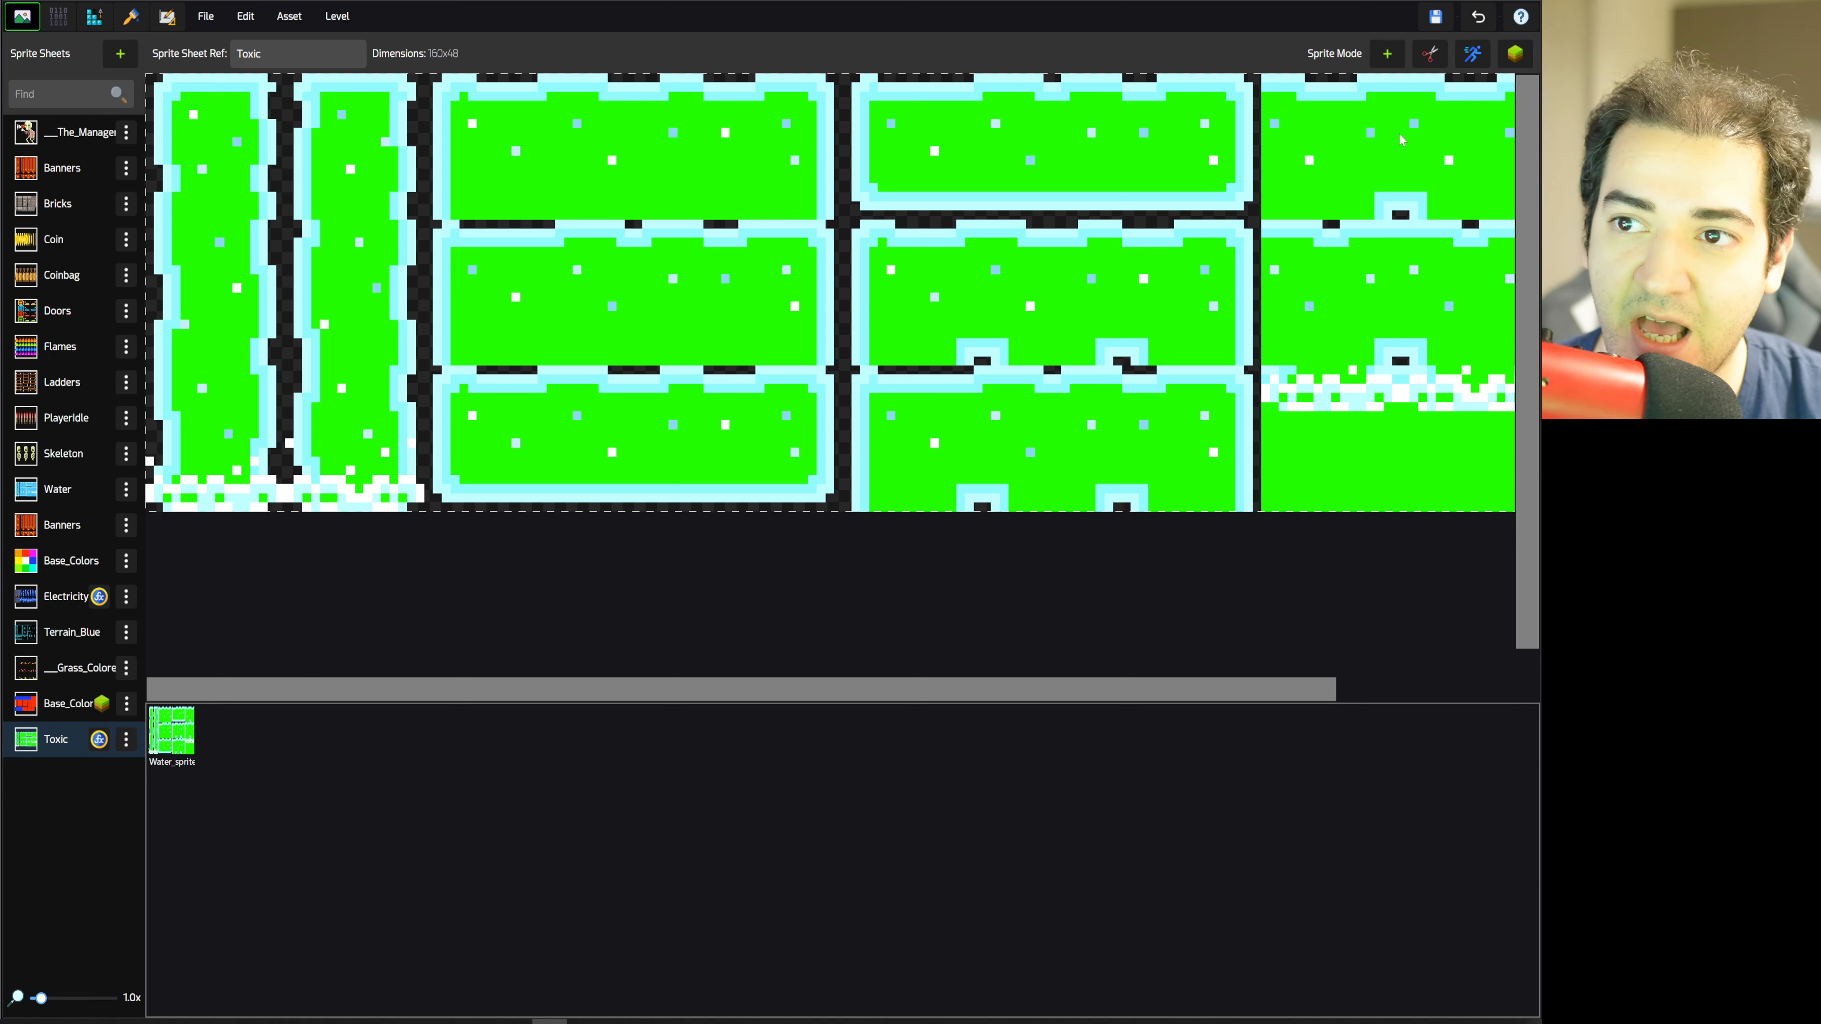
- Open Auto Slice for the Toxic sheet, preview the Terrain48 mode, and switch to slicing by Count
{"action": "left_click", "coordinate": [1430, 53]}
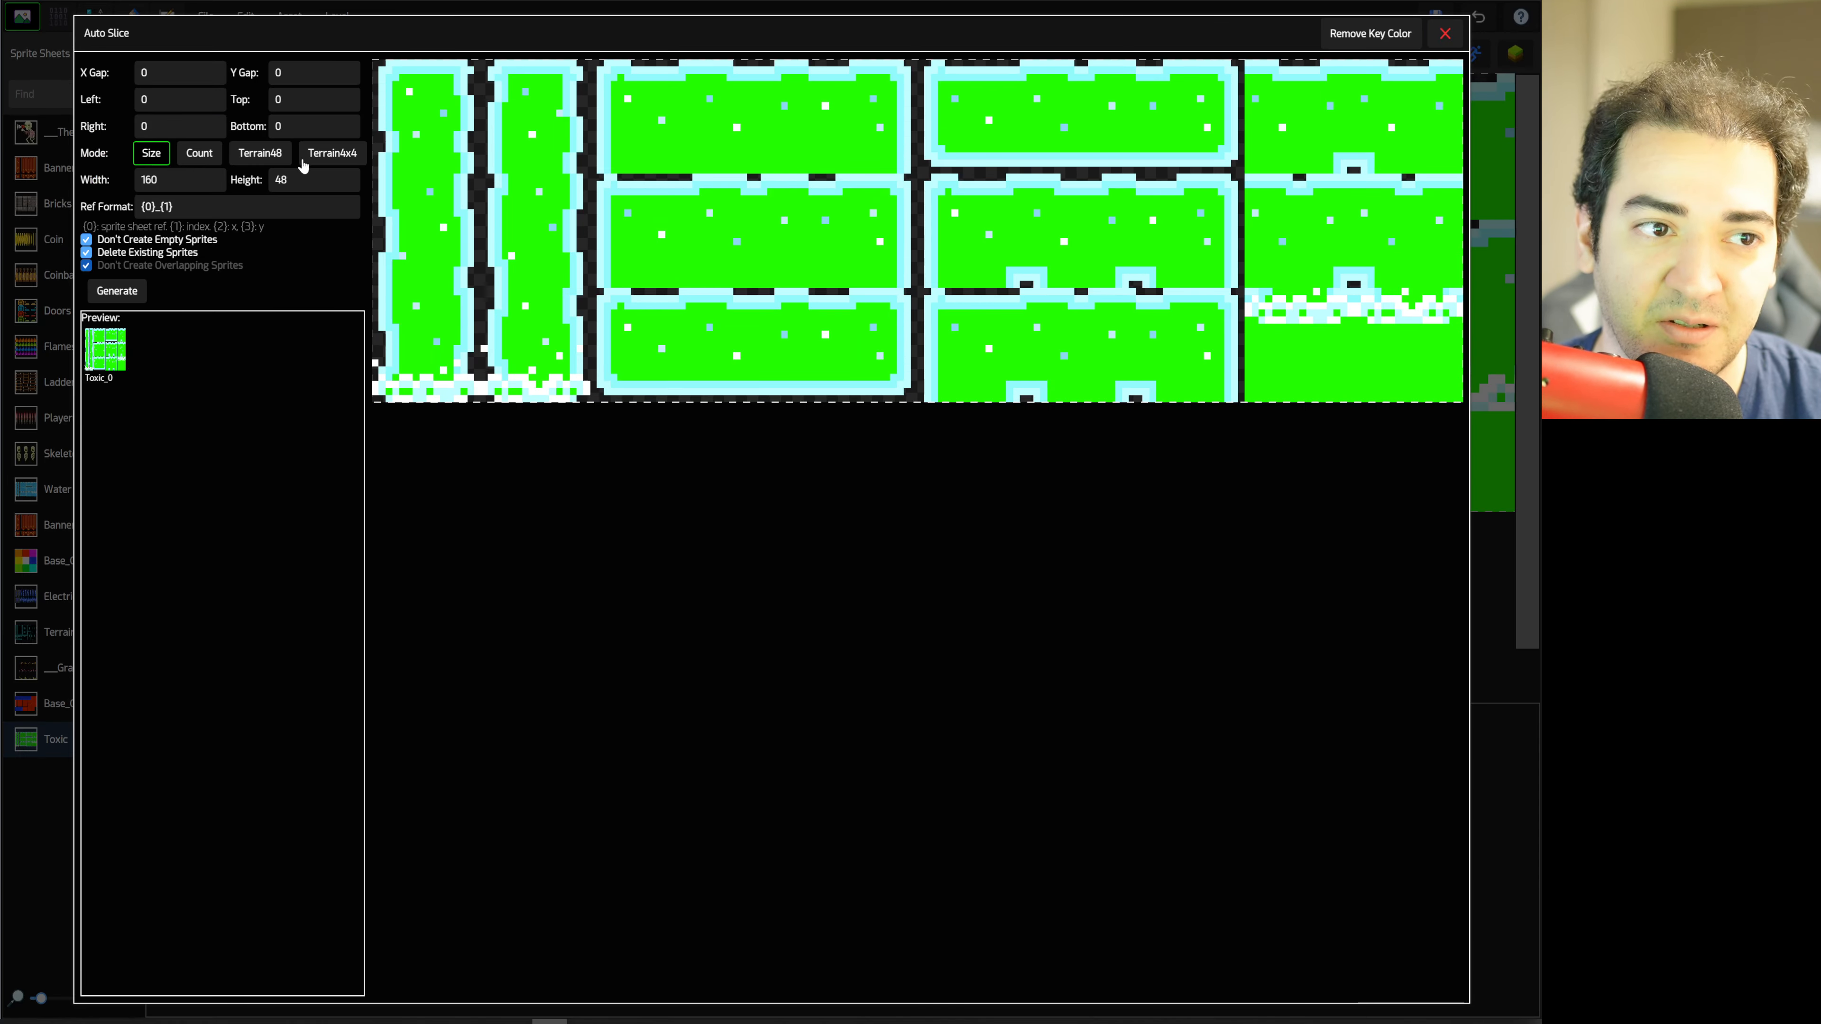
{"action": "left_click", "coordinate": [264, 154]}
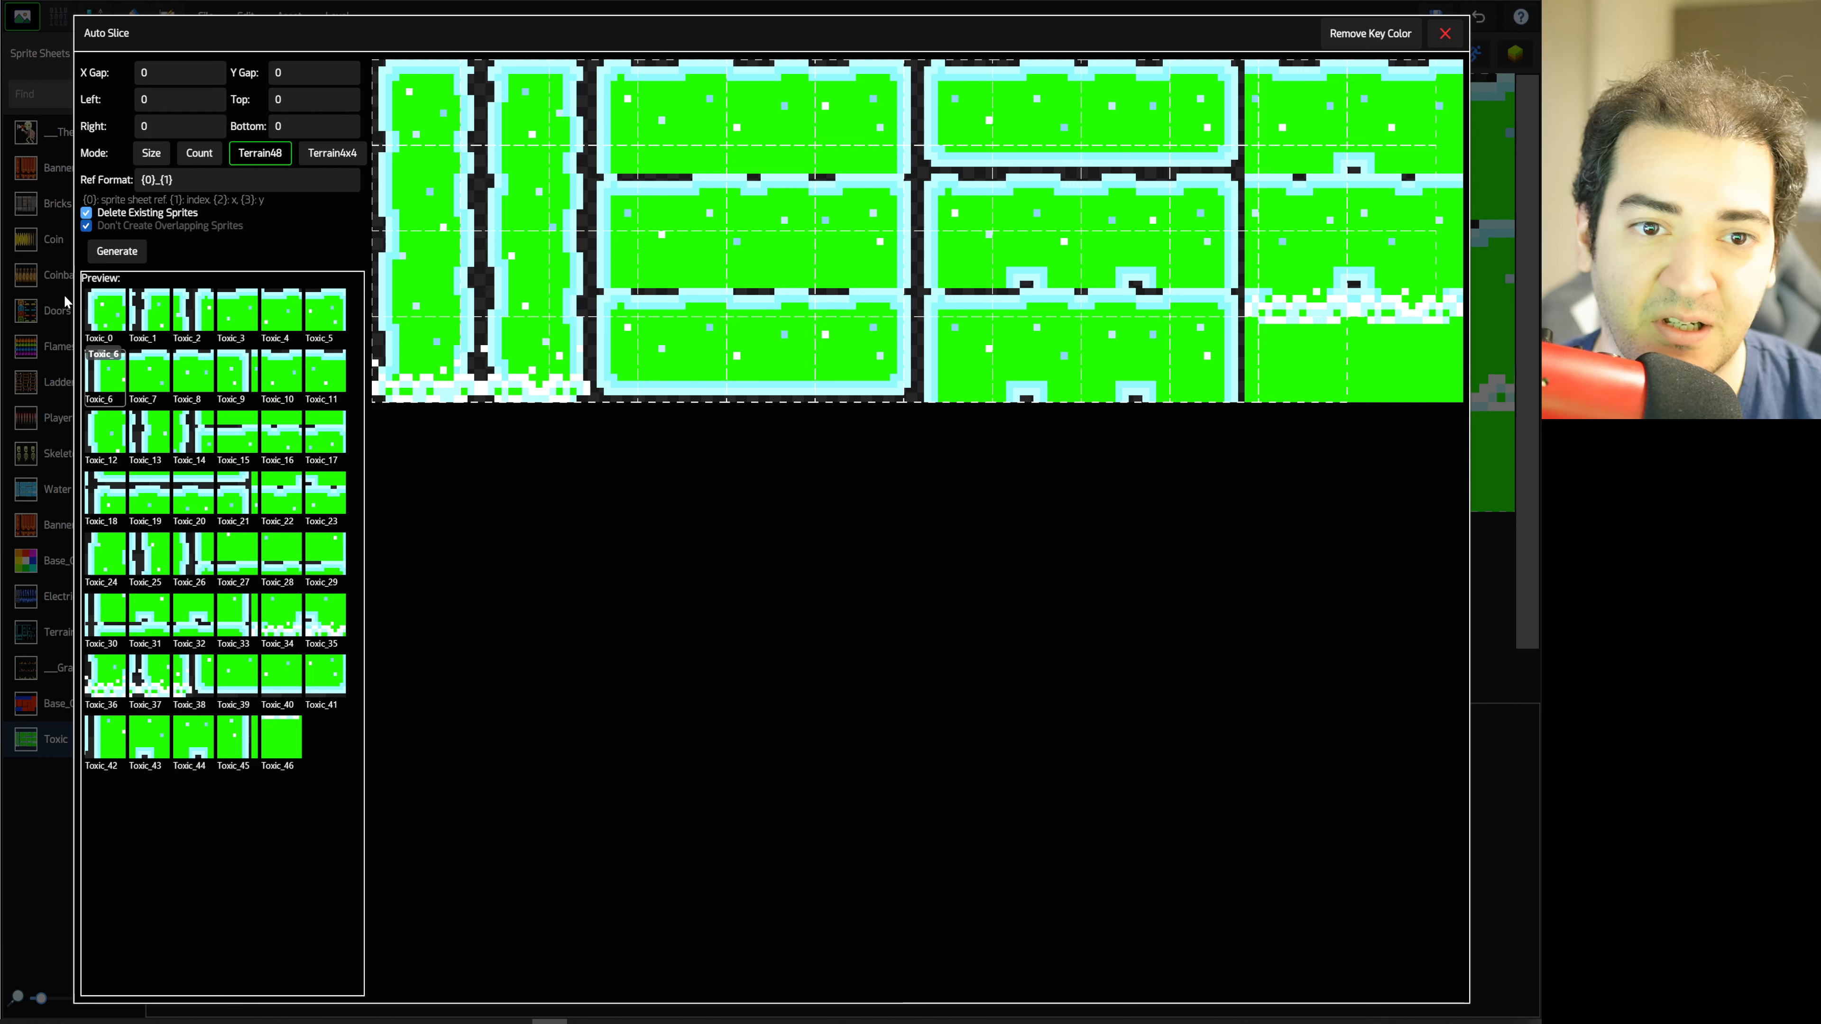
{"action": "left_click", "coordinate": [201, 155]}
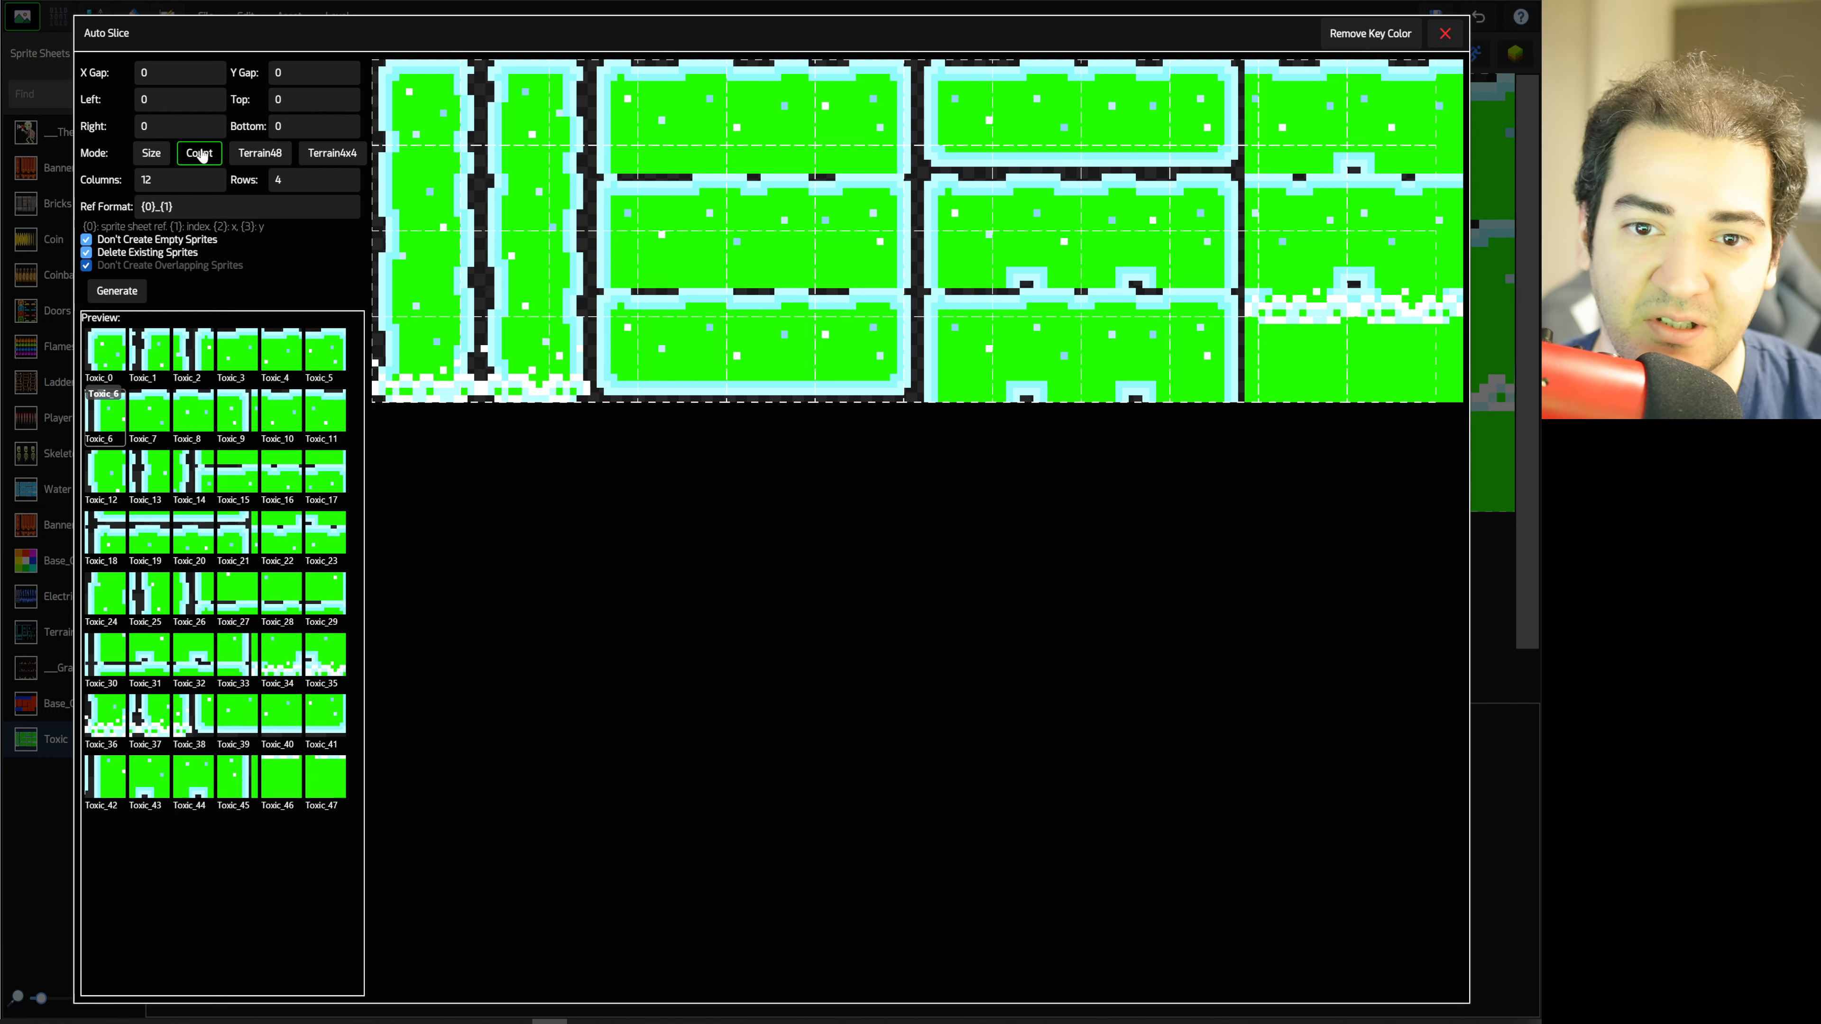
- Slice the Toxic sheet into 10 columns and 3 rows, generate the sprites, and return to the level board
{"action": "double_click", "coordinate": [177, 180]}
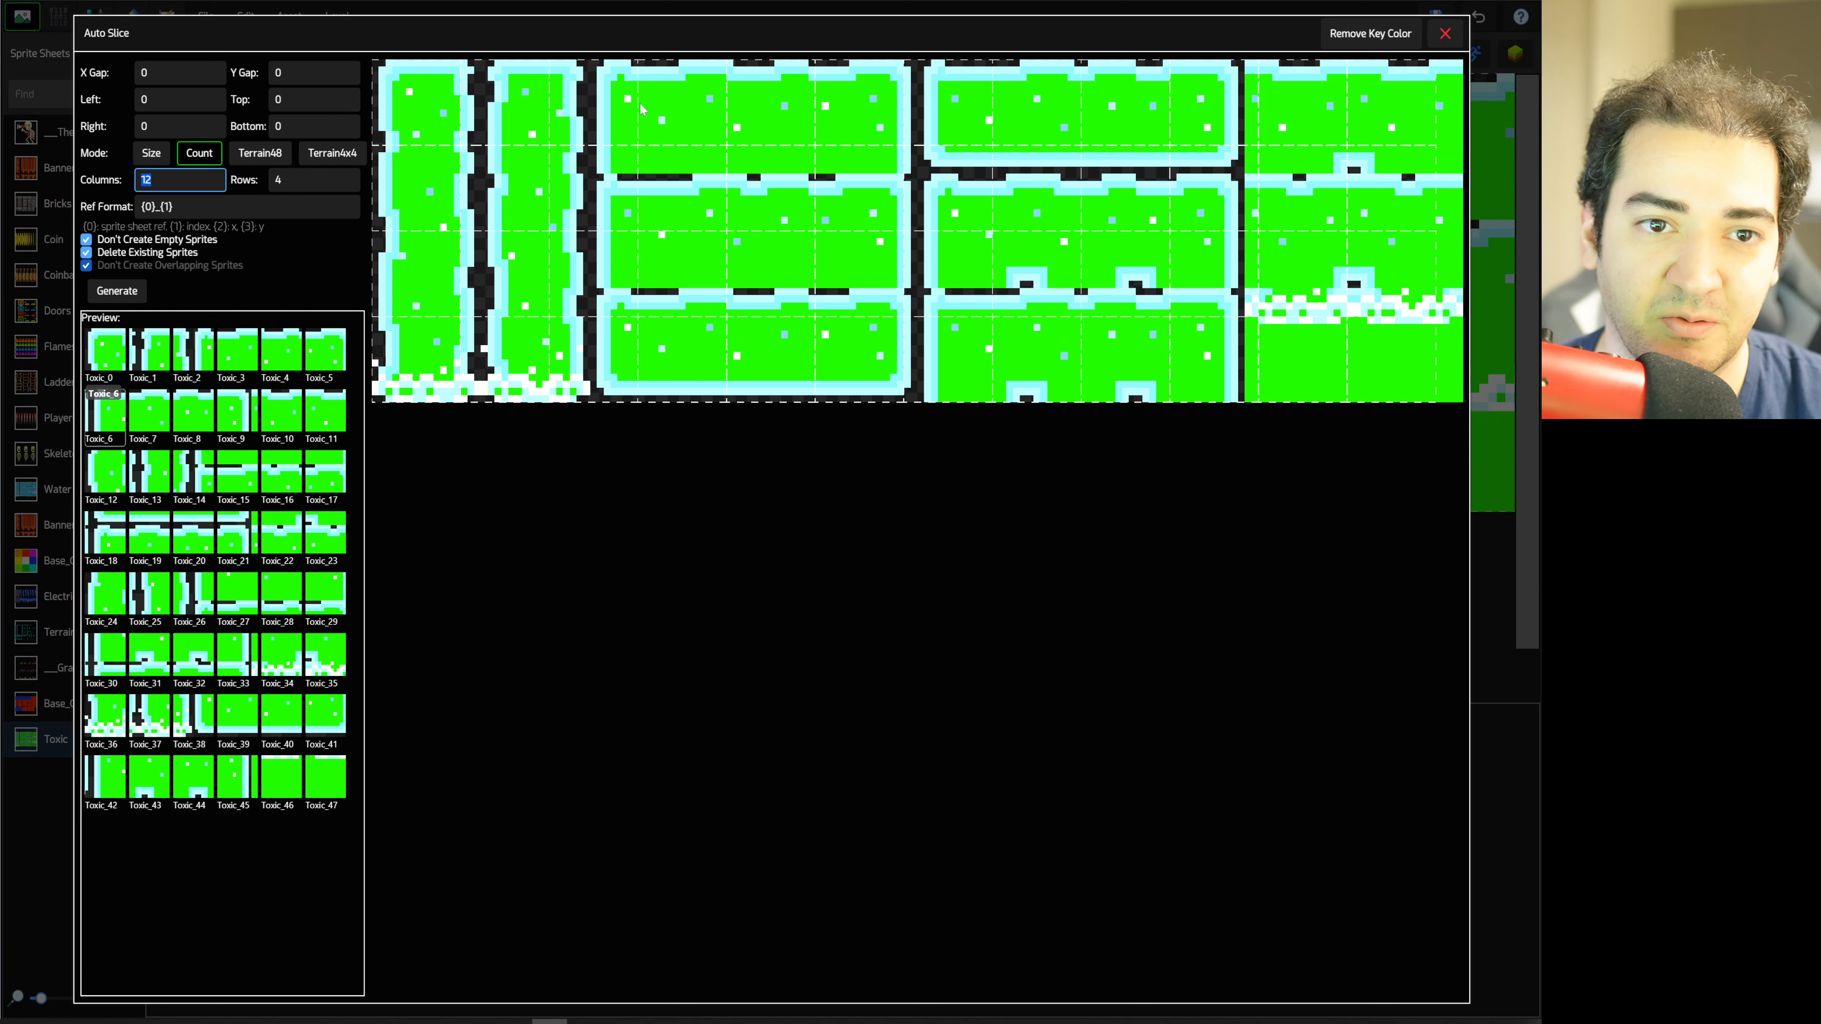
{"action": "type", "text": "11"}
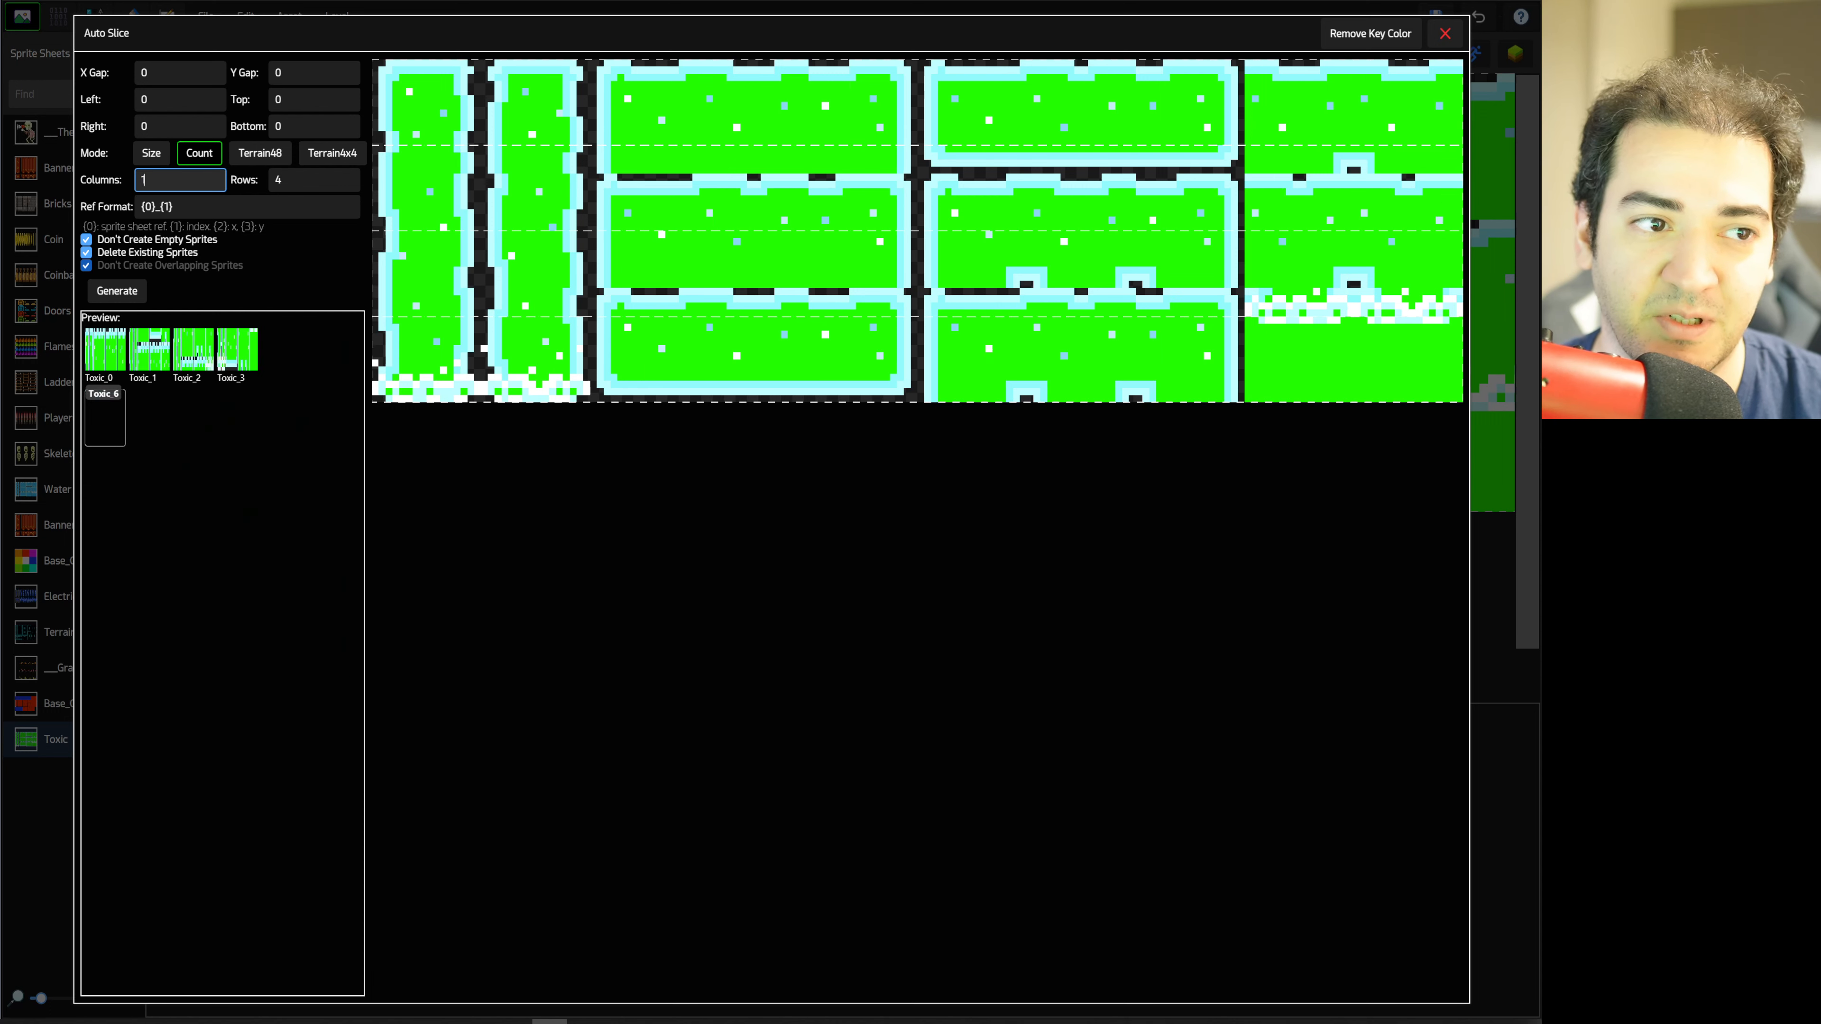
{"action": "type", "text": "12"}
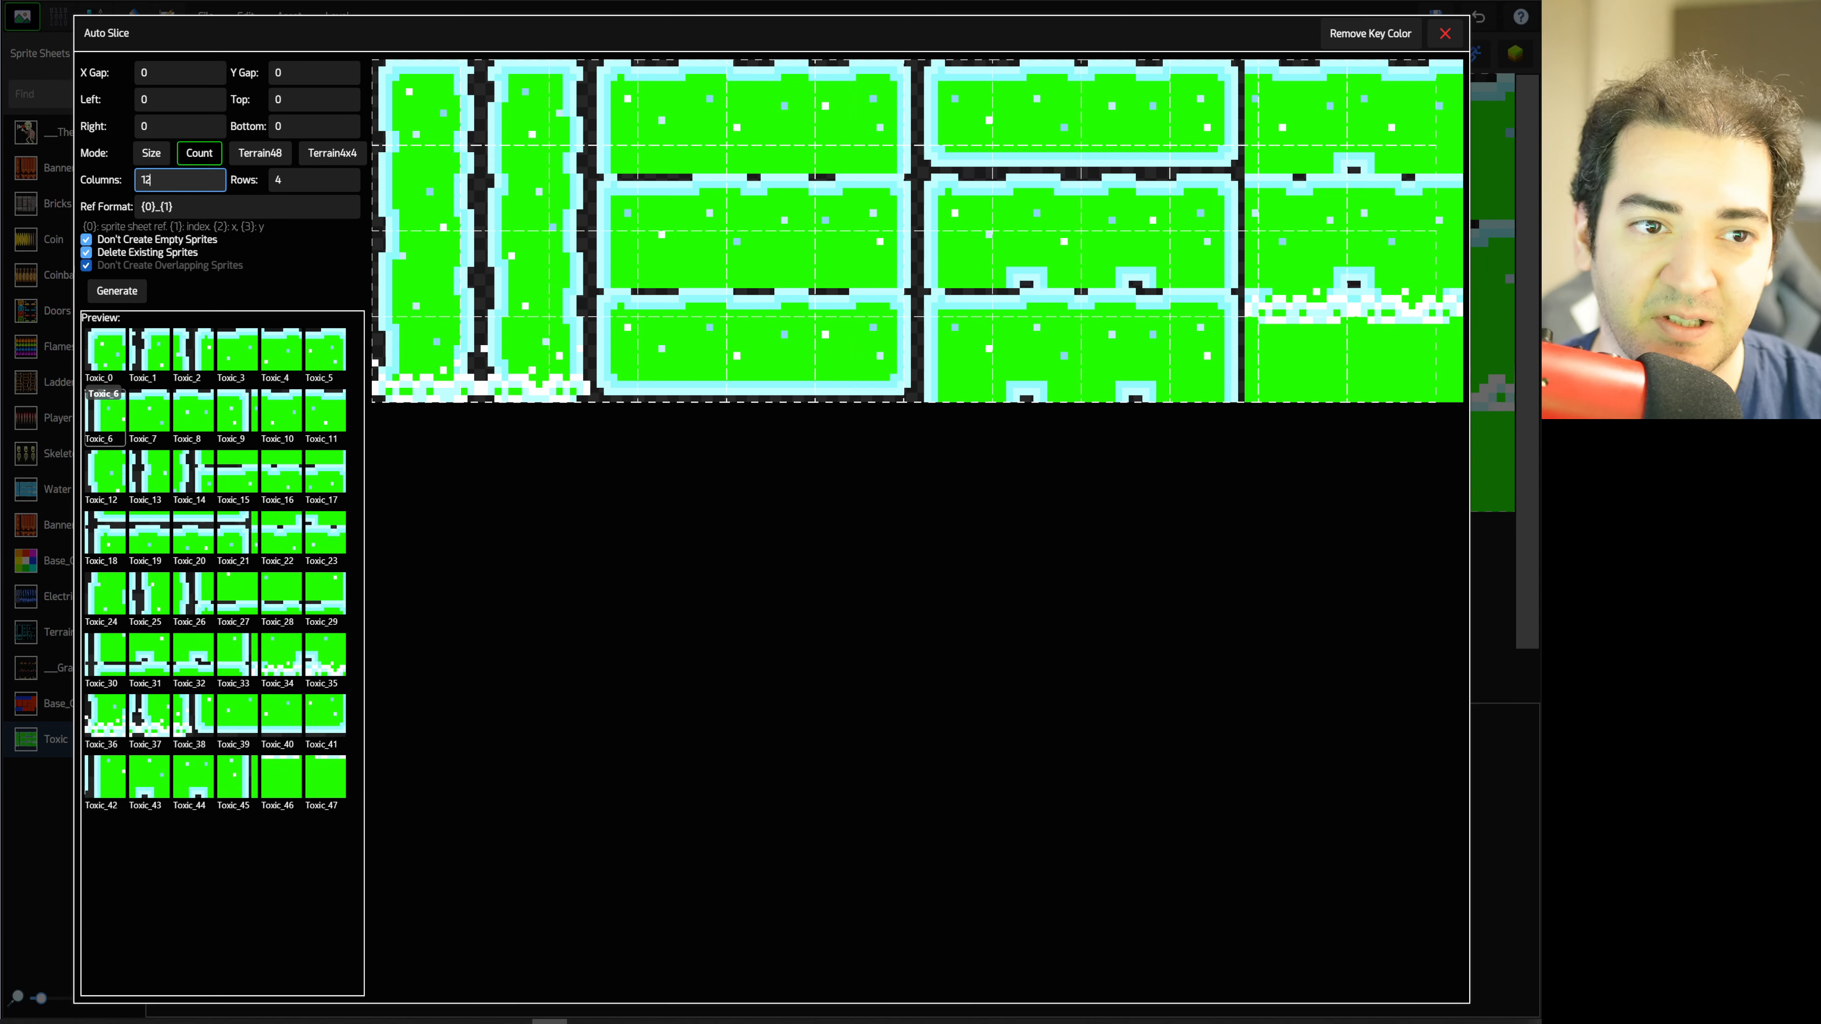
{"action": "key", "text": "ctrl+a"}
{"action": "type", "text": "10"}
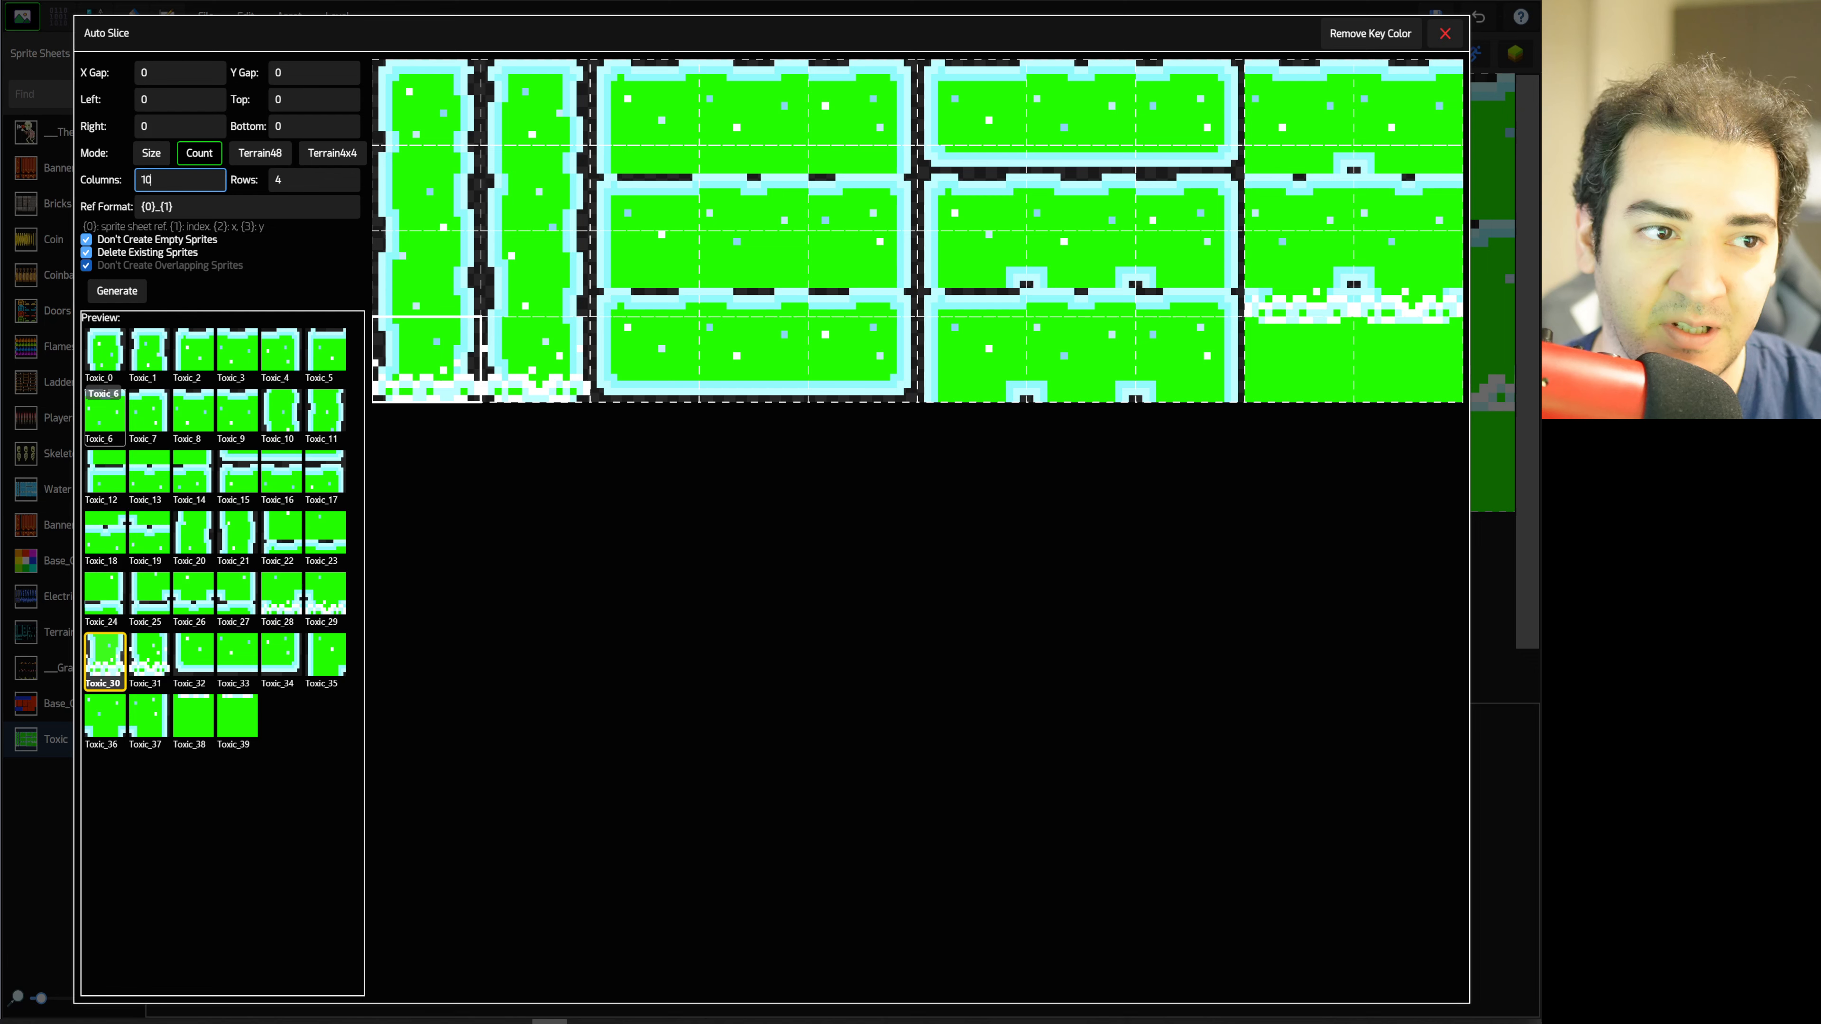
{"action": "key", "text": "Tab"}
{"action": "type", "text": "3"}
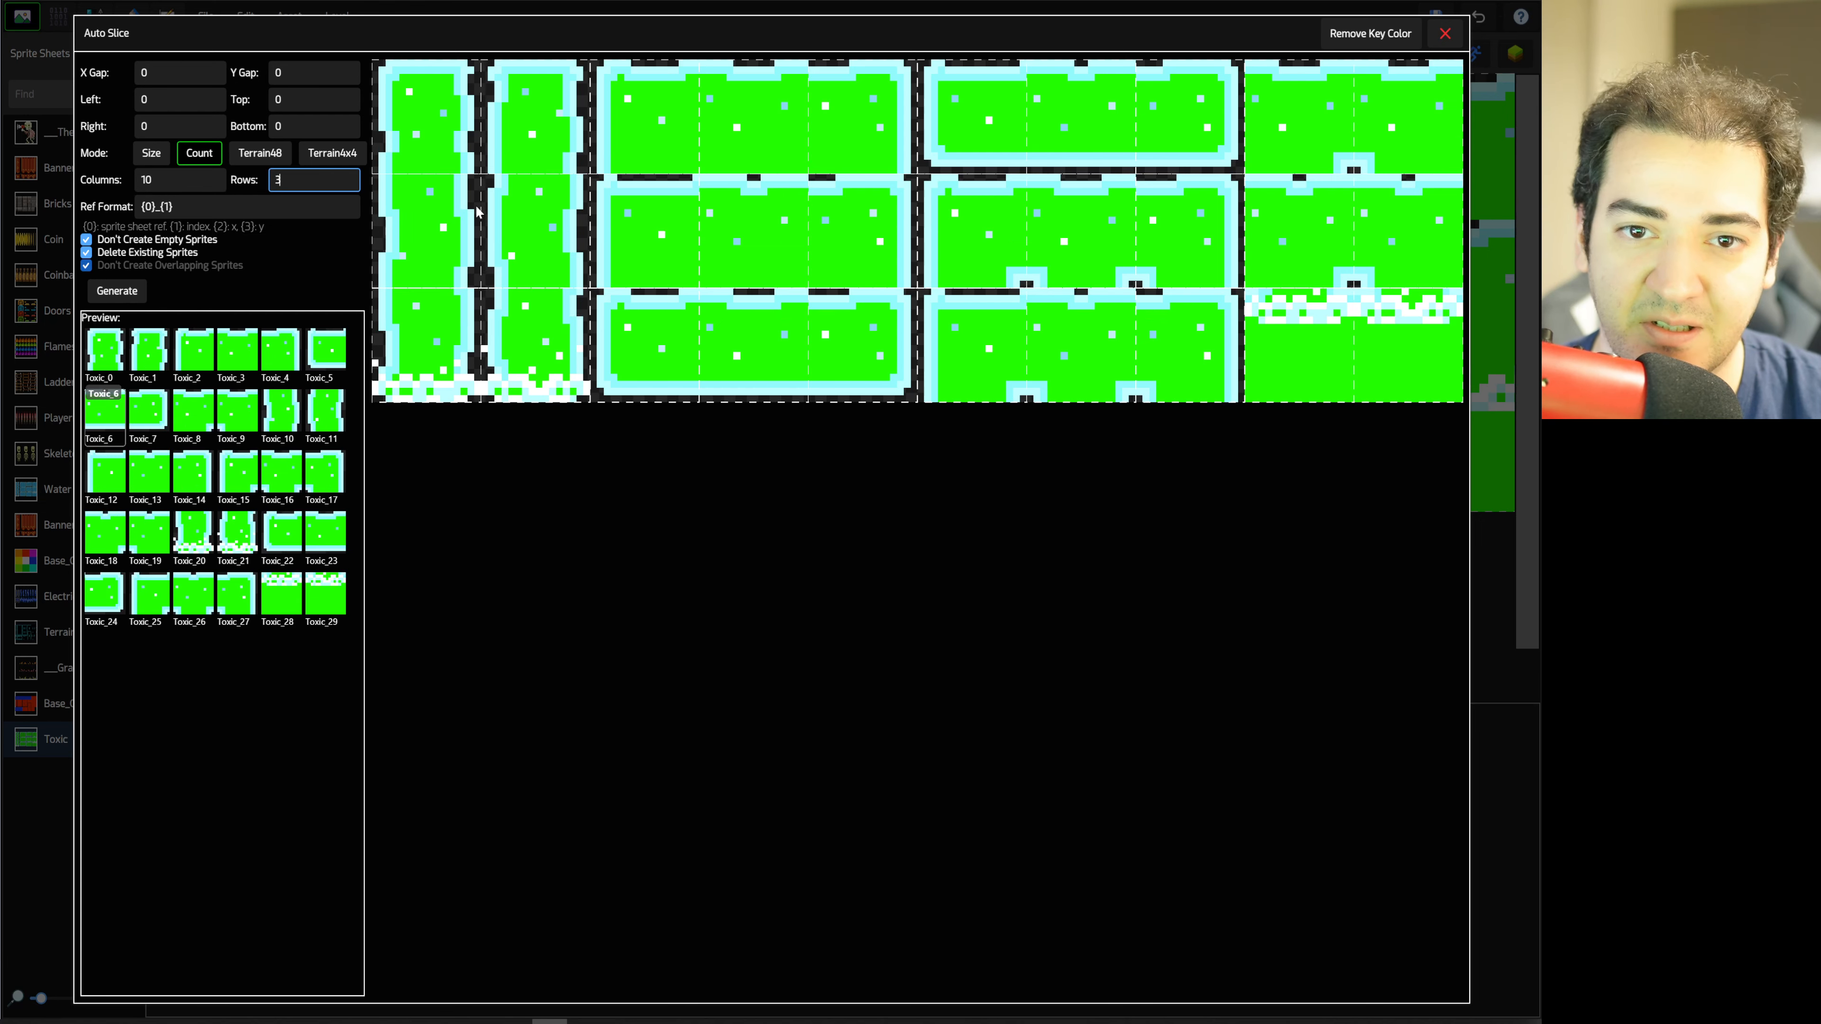
{"action": "left_click", "coordinate": [136, 291]}
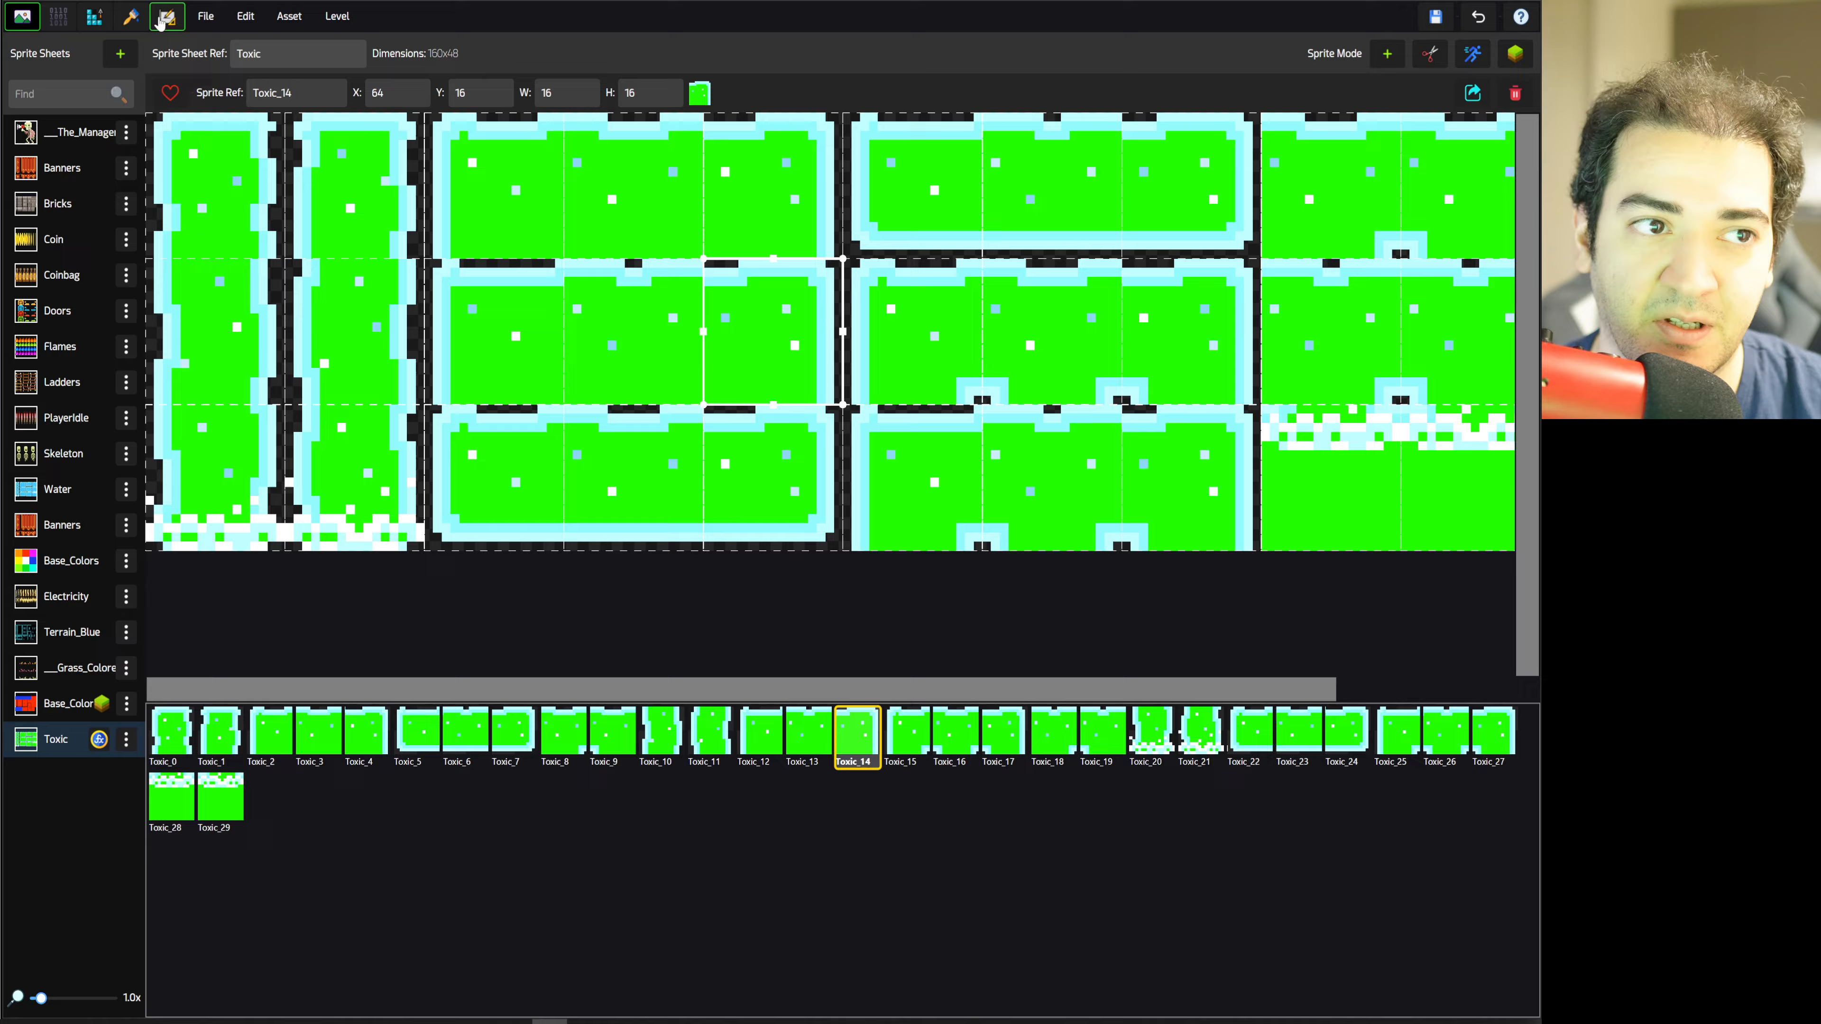
{"action": "left_click", "coordinate": [167, 15]}
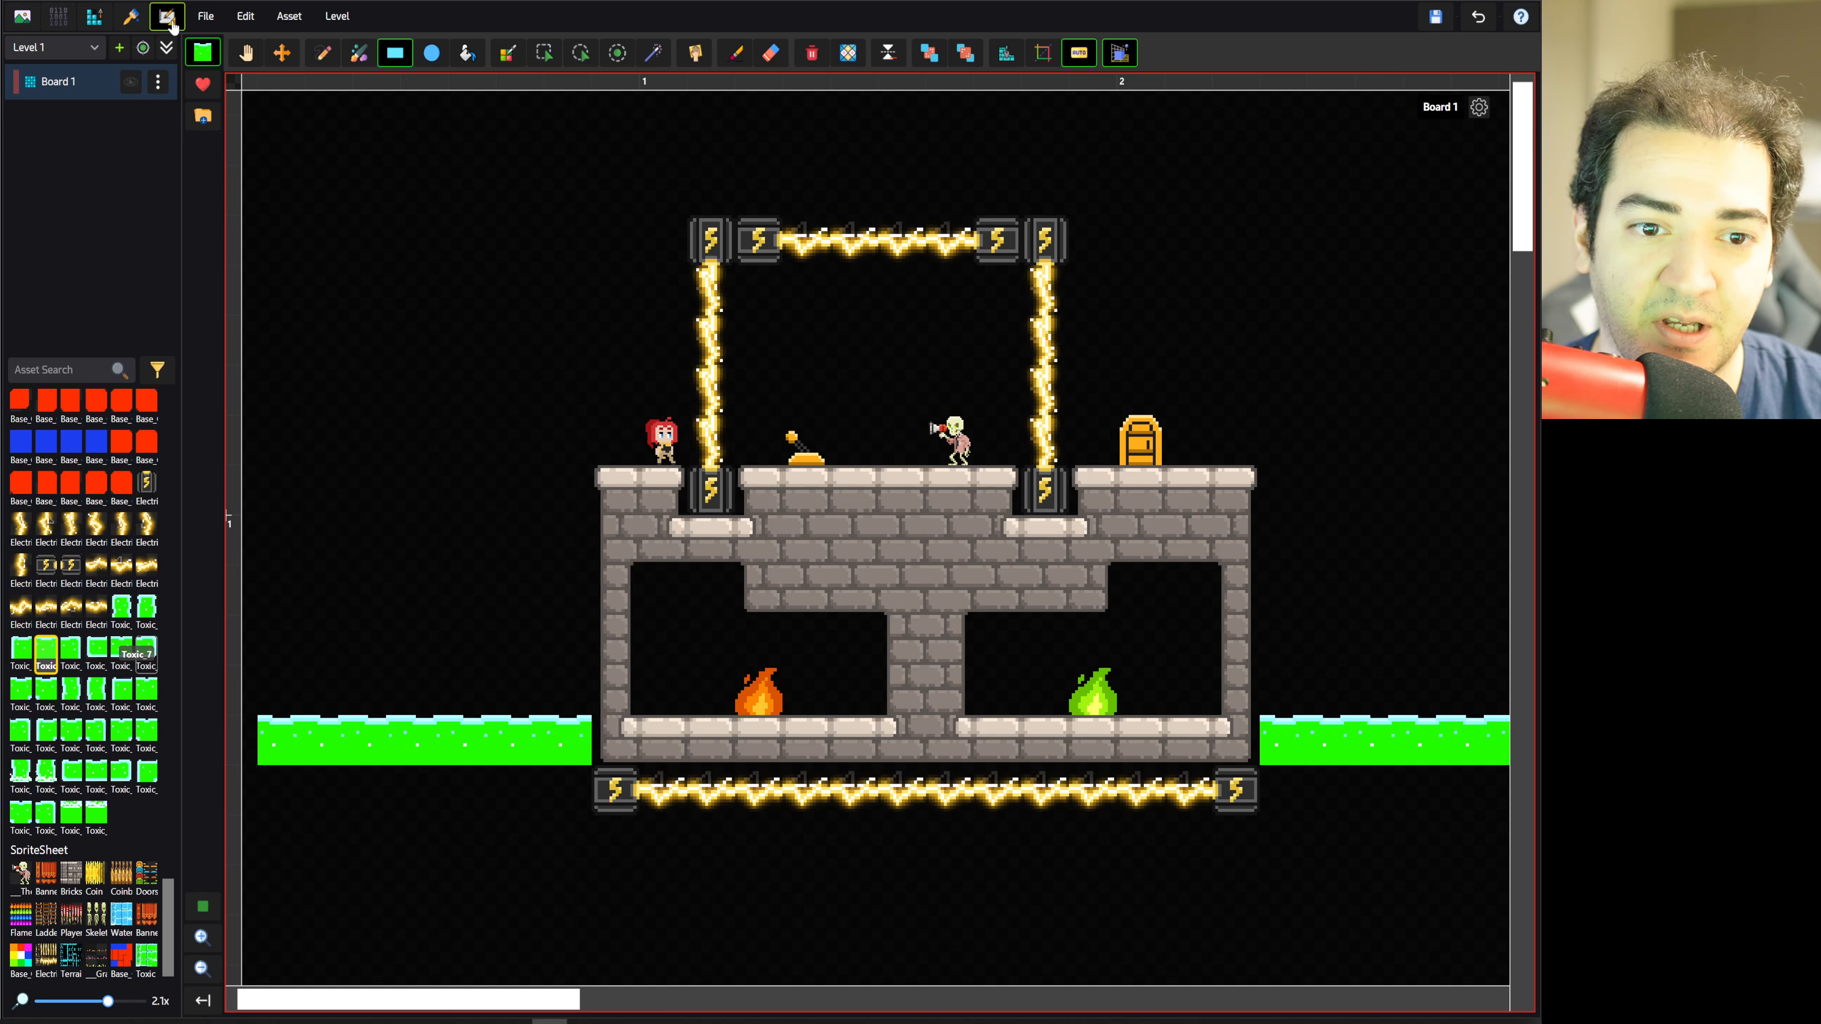